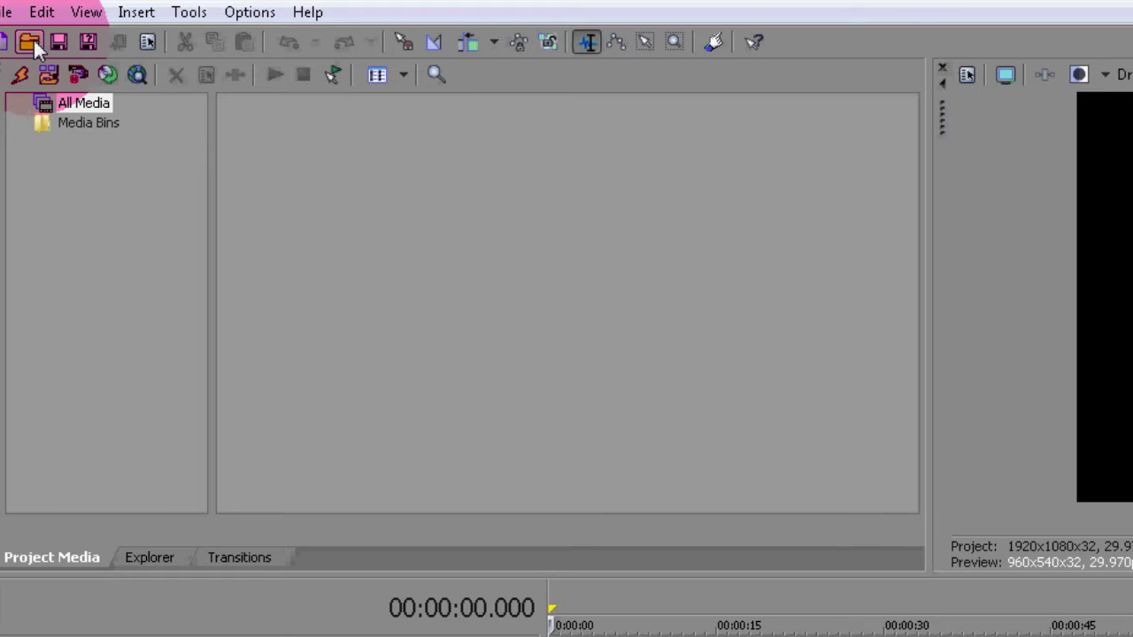
Open the _DSC0386 video clip from the Documents library
{"action": "left_click", "coordinate": [29, 43]}
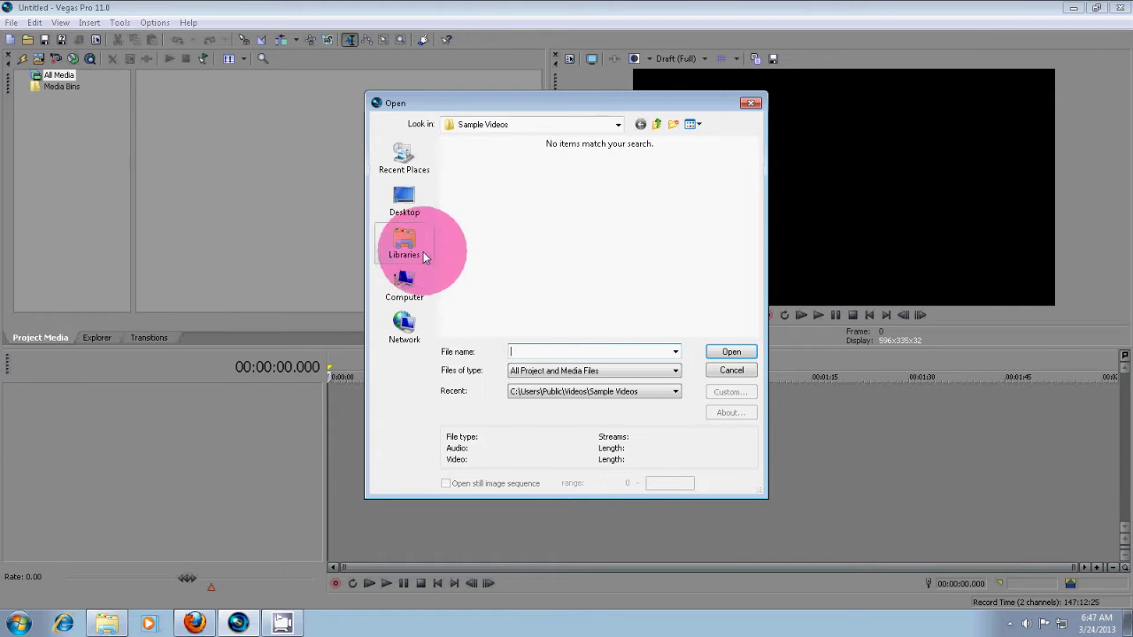
{"action": "left_click", "coordinate": [412, 244]}
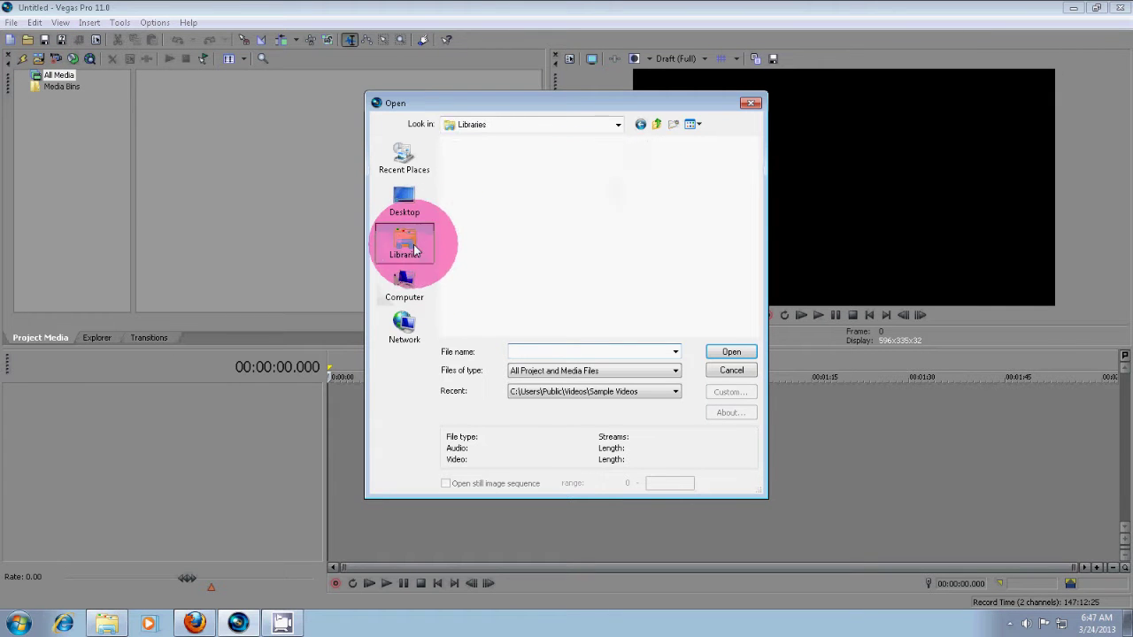
{"action": "double_click", "coordinate": [485, 164]}
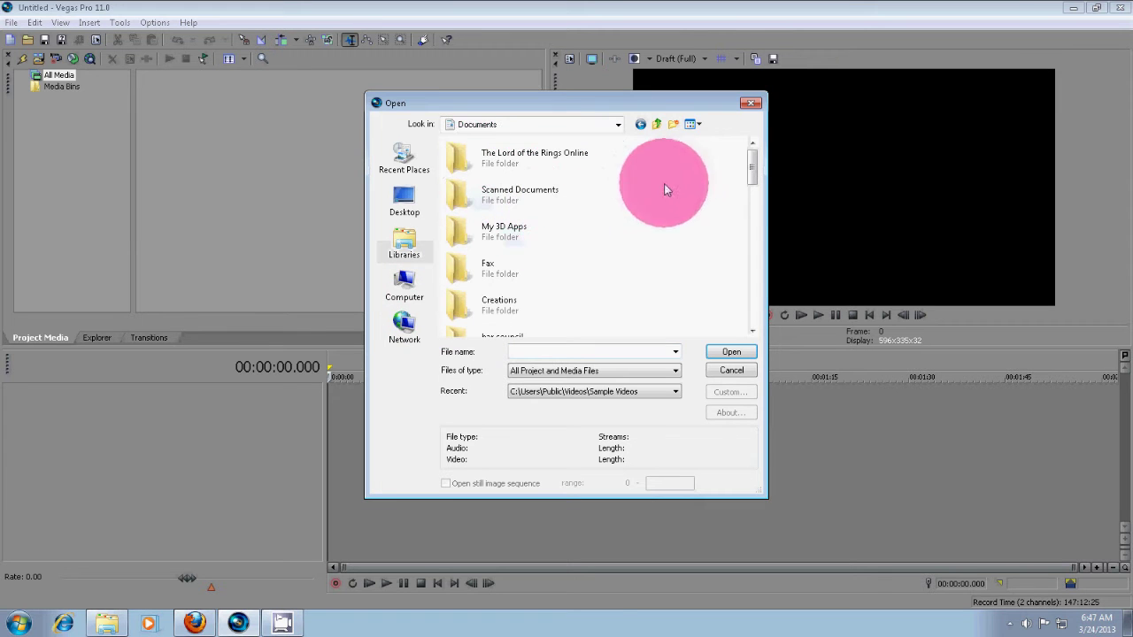
{"action": "left_click_drag", "start_coordinate": [751, 173], "coordinate": [747, 301]}
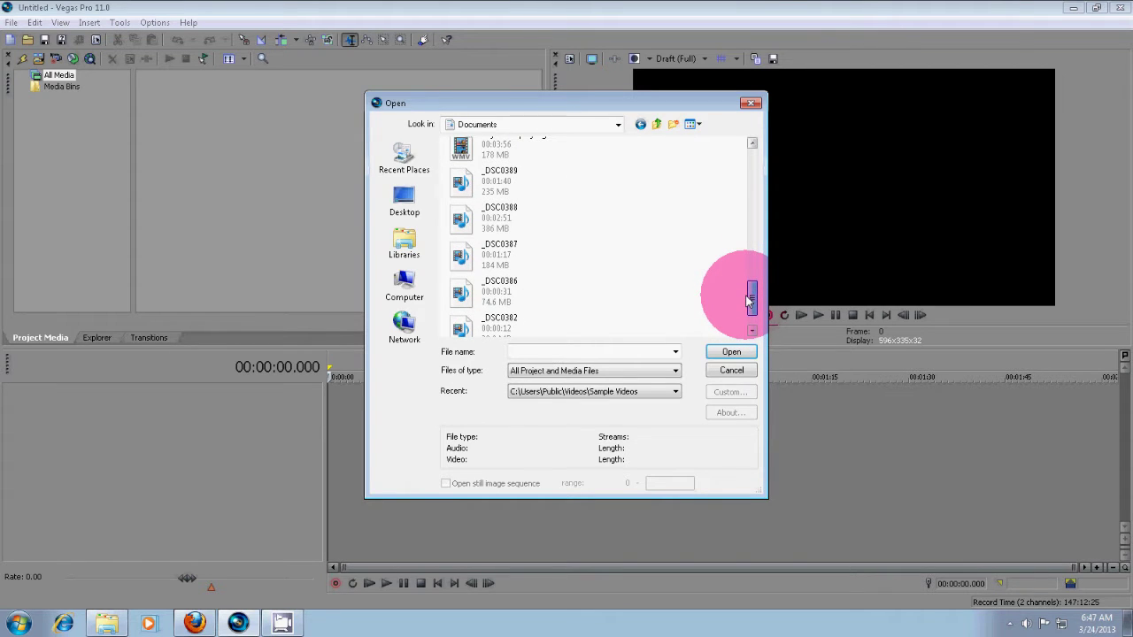
{"action": "left_click", "coordinate": [527, 291]}
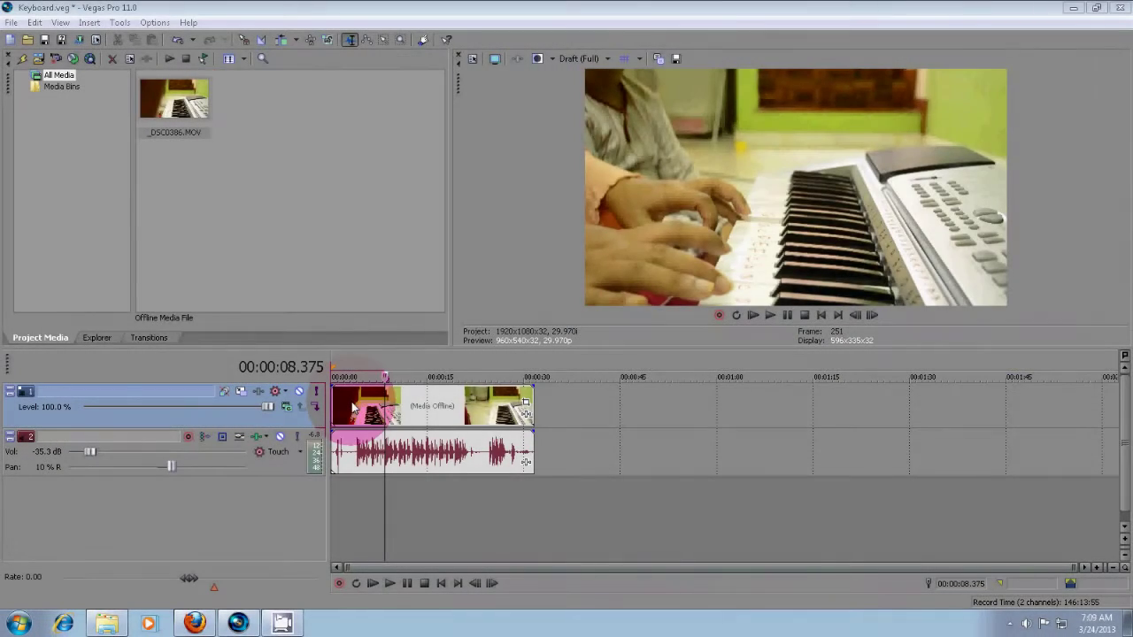
Shift the keyboard clip later on the timeline and insert a text media event at 00:00:05.172 in the gap before it
{"action": "left_click_drag", "start_coordinate": [352, 407], "coordinate": [442, 403]}
{"action": "left_click", "coordinate": [365, 495]}
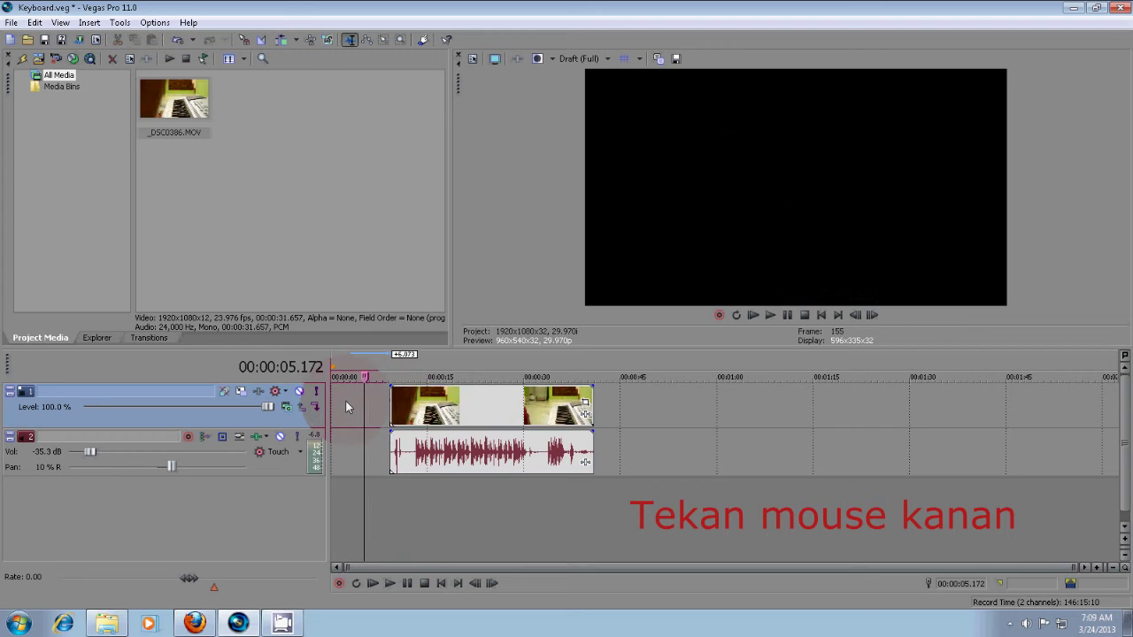
{"action": "right_click", "coordinate": [346, 405]}
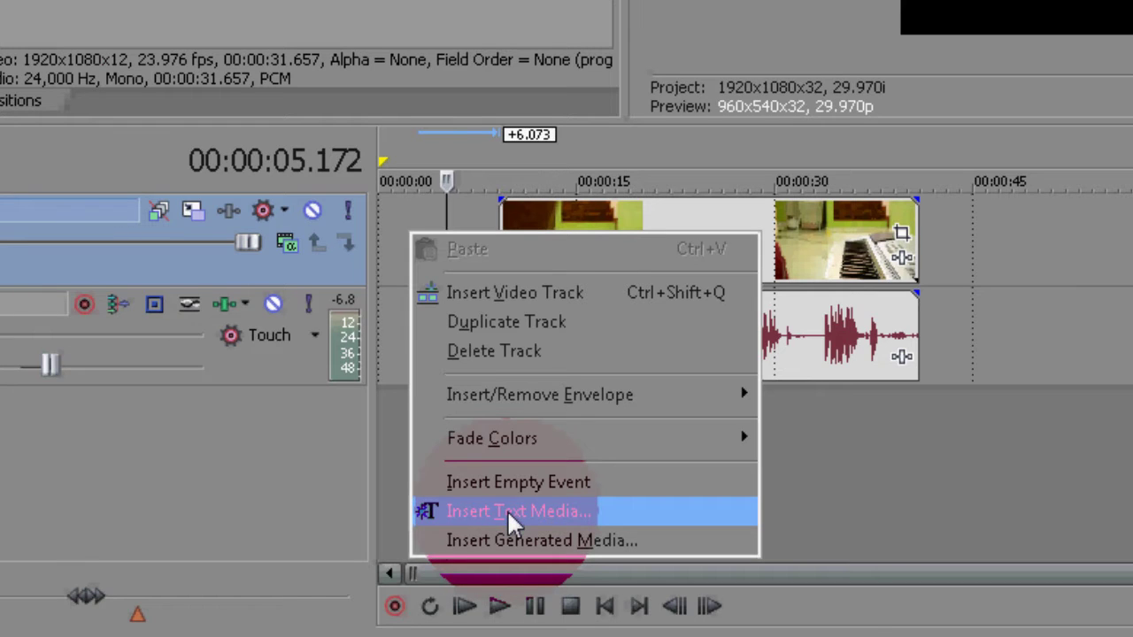
{"action": "left_click", "coordinate": [511, 520]}
Set the whole sample text to font size 20 and centre its alignment
{"action": "left_click_drag", "start_coordinate": [602, 523], "coordinate": [956, 327]}
{"action": "left_click_drag", "start_coordinate": [837, 309], "coordinate": [371, 290]}
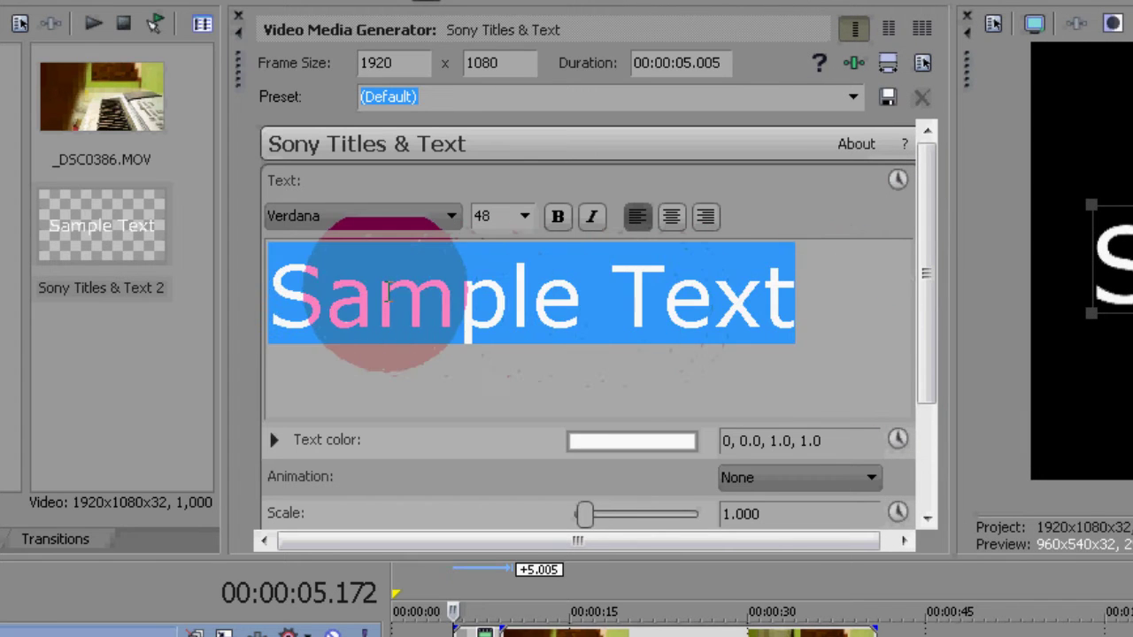
{"action": "left_click", "coordinate": [525, 216]}
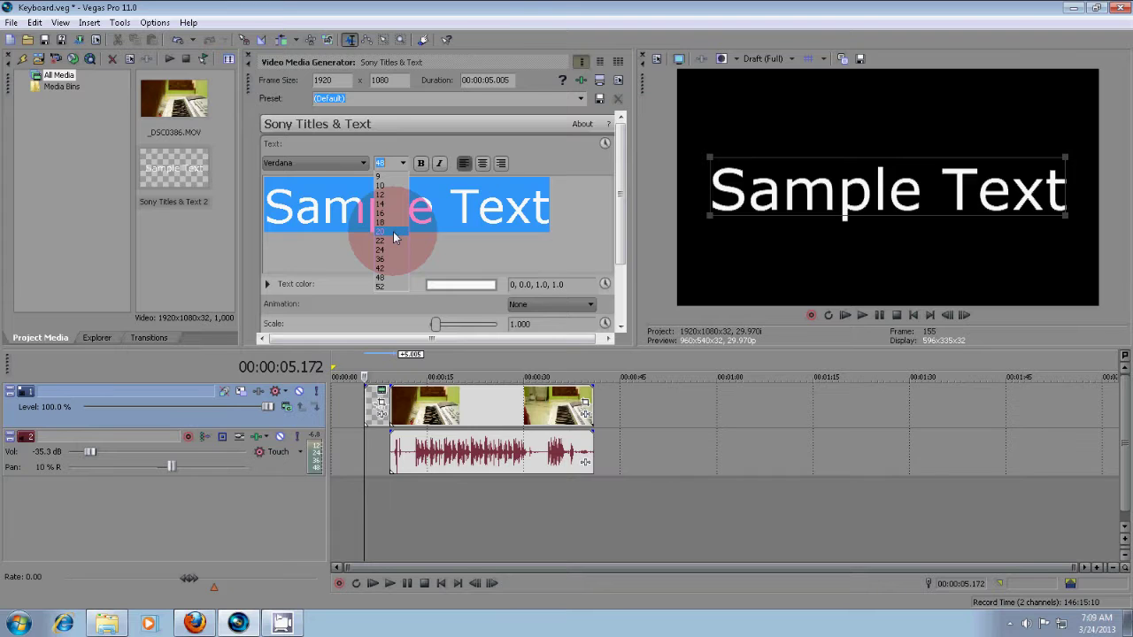
{"action": "left_click", "coordinate": [509, 343]}
{"action": "left_click", "coordinate": [475, 169]}
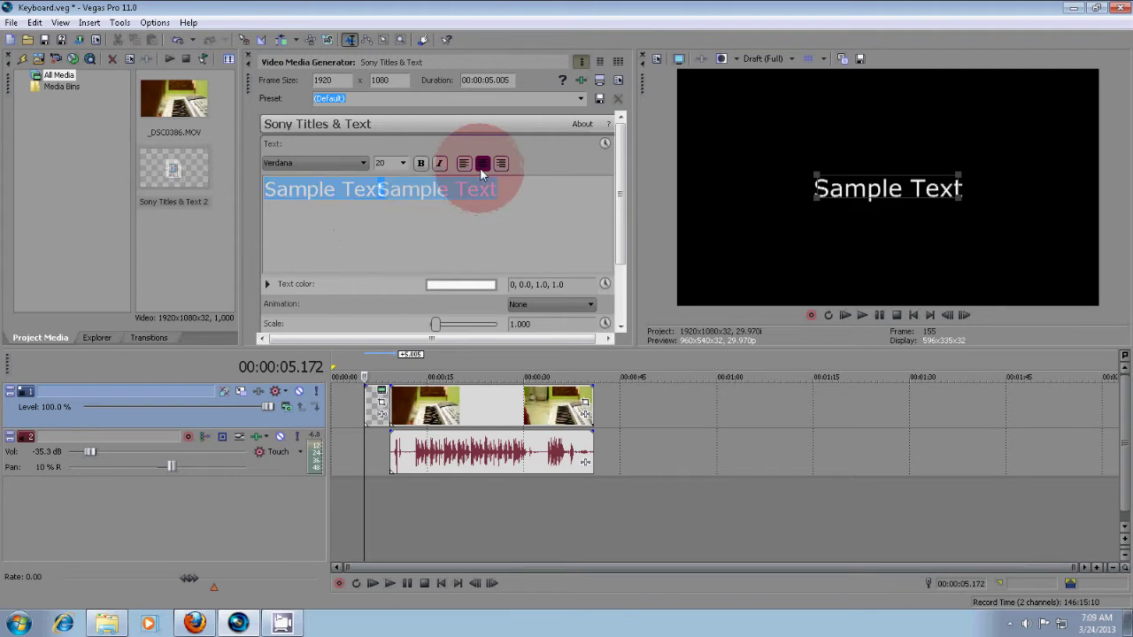
Replace the sample text with "Keybaord Lesson", then save the project and close the text generator
{"action": "left_click", "coordinate": [471, 203]}
{"action": "left_click_drag", "start_coordinate": [500, 193], "coordinate": [336, 171]}
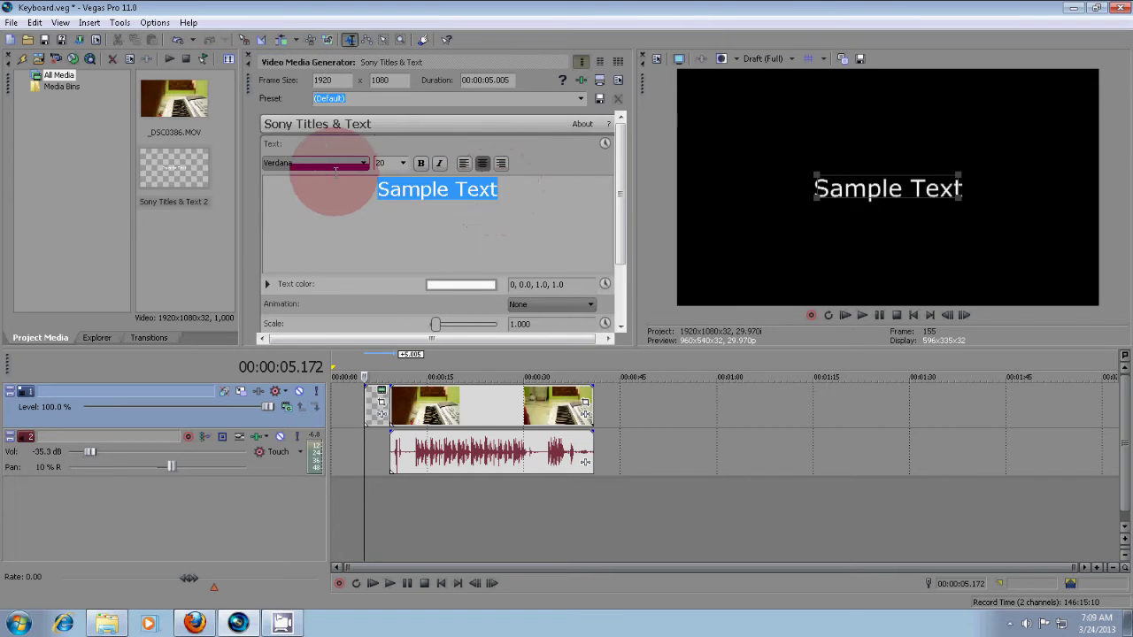
{"action": "type", "text": "K"}
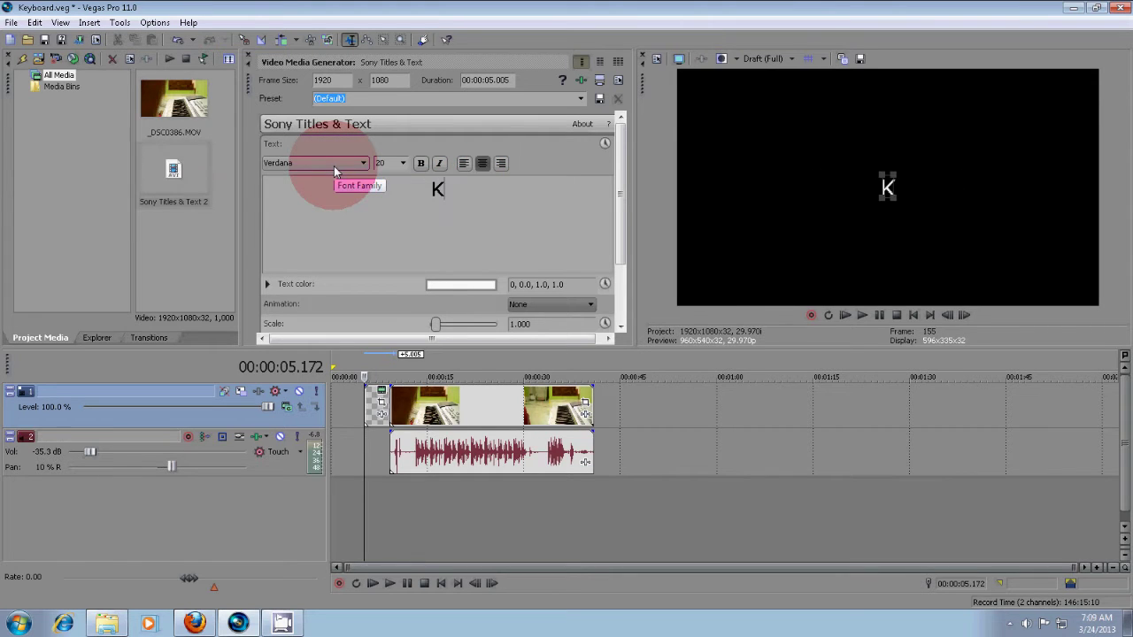
{"action": "type", "text": "eybaord"}
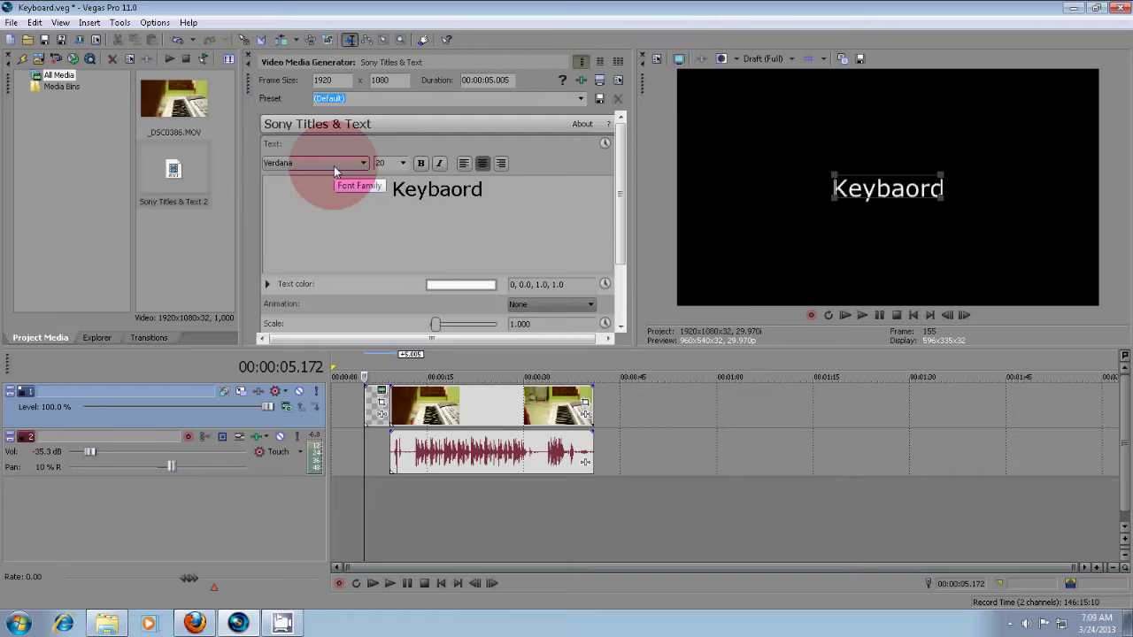
{"action": "type", "text": " Lesson"}
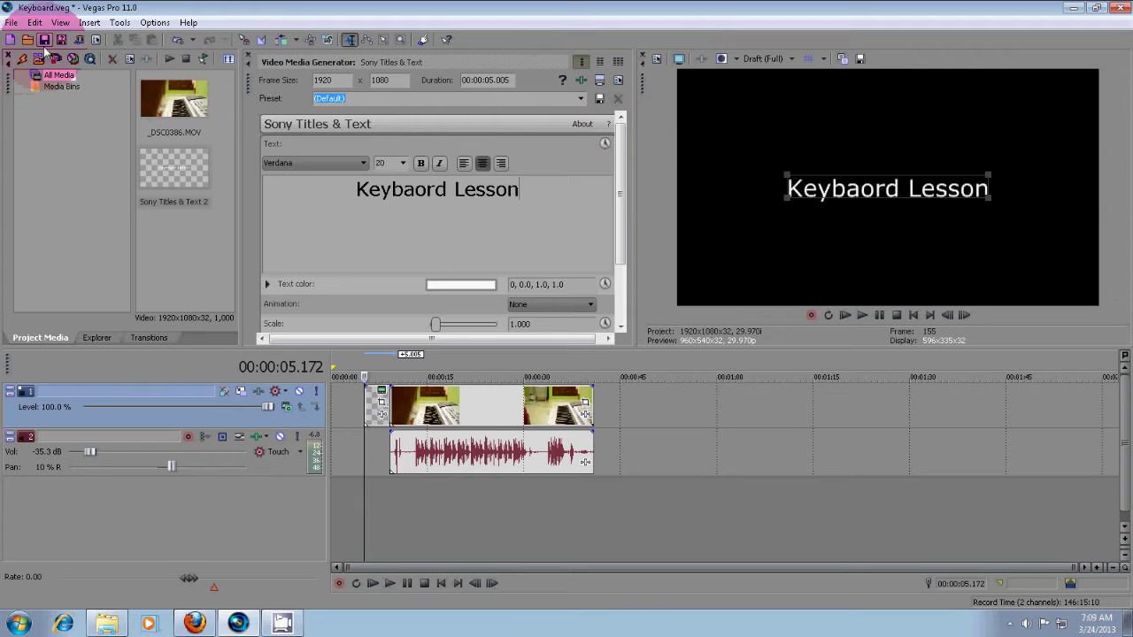
{"action": "left_click", "coordinate": [43, 40]}
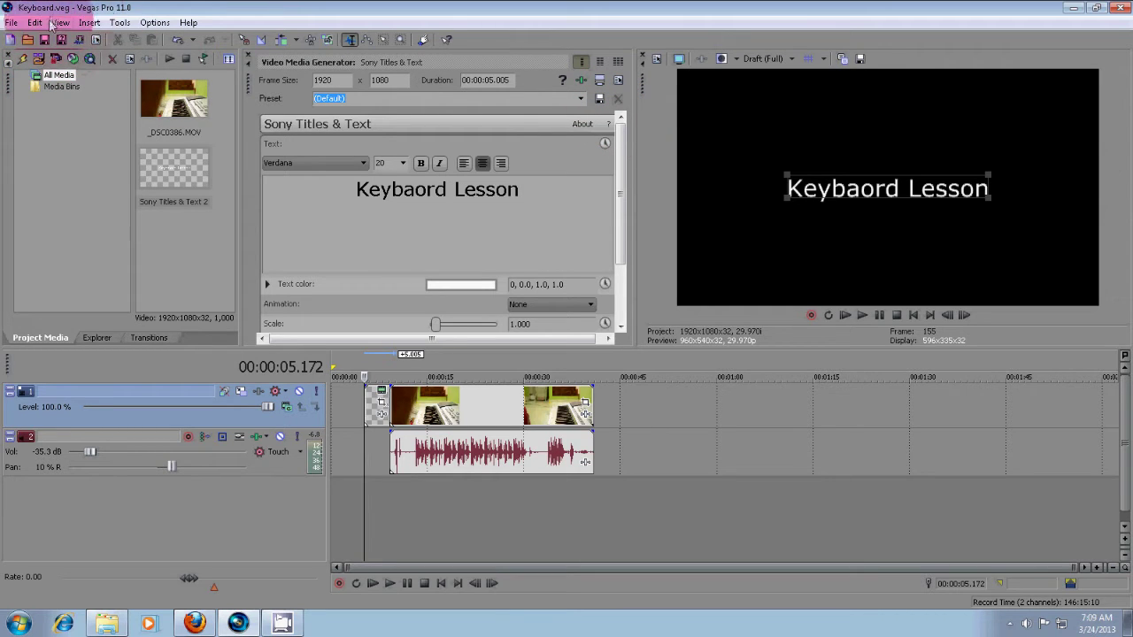
{"action": "left_click", "coordinate": [250, 60]}
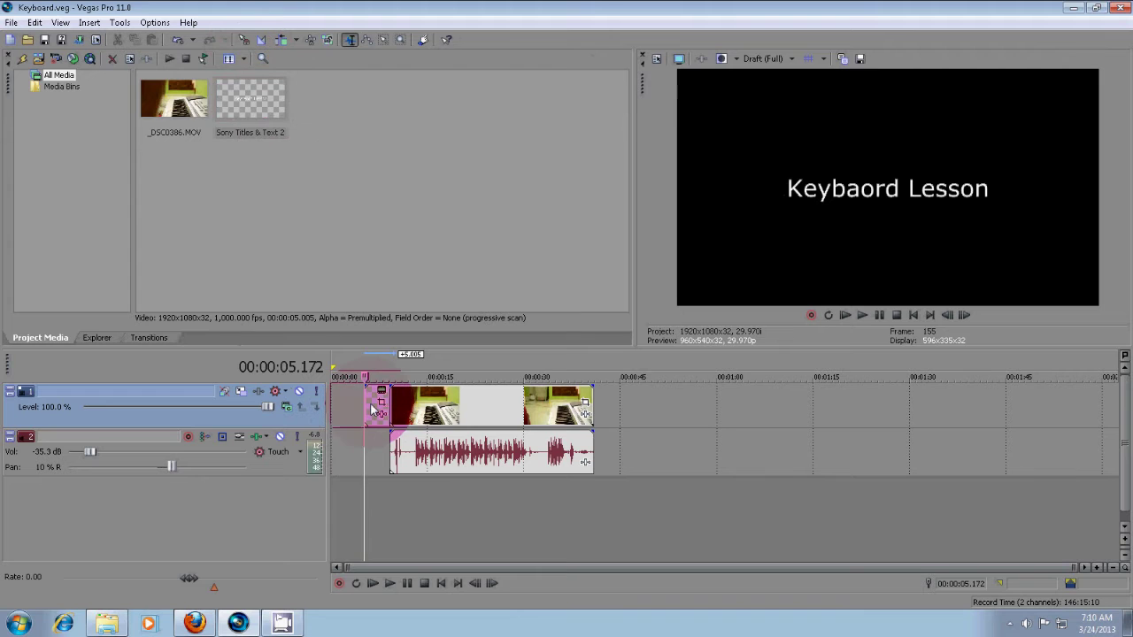
Move the title event to the start of the timeline and give it a fade-in and a fade-out
{"action": "left_click_drag", "start_coordinate": [368, 408], "coordinate": [331, 383]}
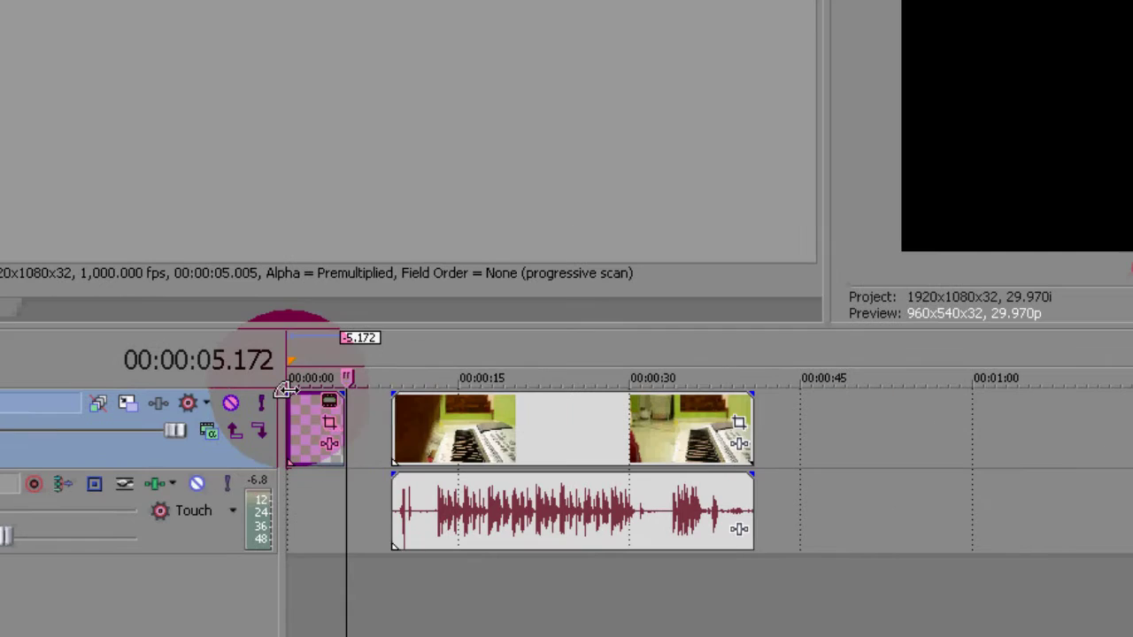
{"action": "left_click", "coordinate": [358, 523]}
{"action": "left_click", "coordinate": [278, 420]}
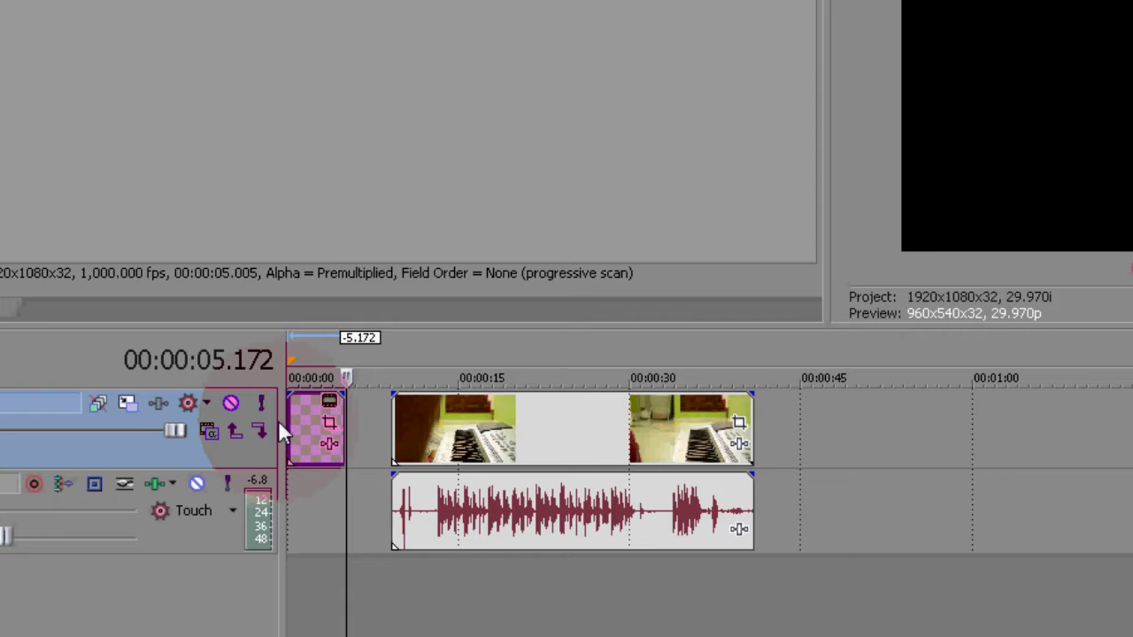
{"action": "left_click_drag", "start_coordinate": [285, 392], "coordinate": [338, 392]}
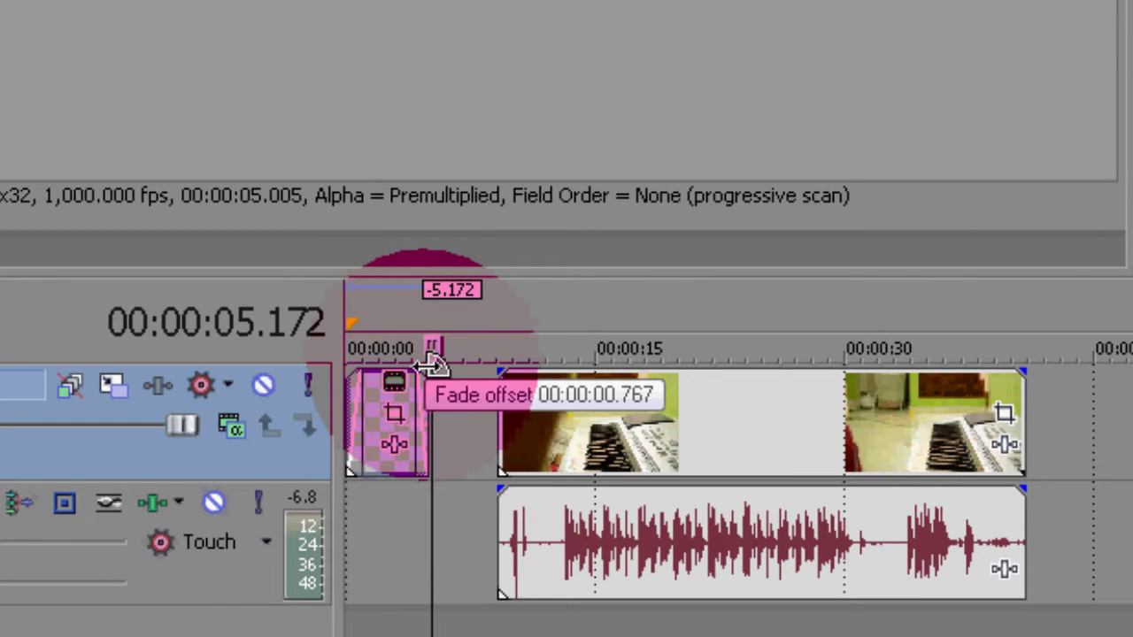
{"action": "left_click_drag", "start_coordinate": [432, 377], "coordinate": [423, 373]}
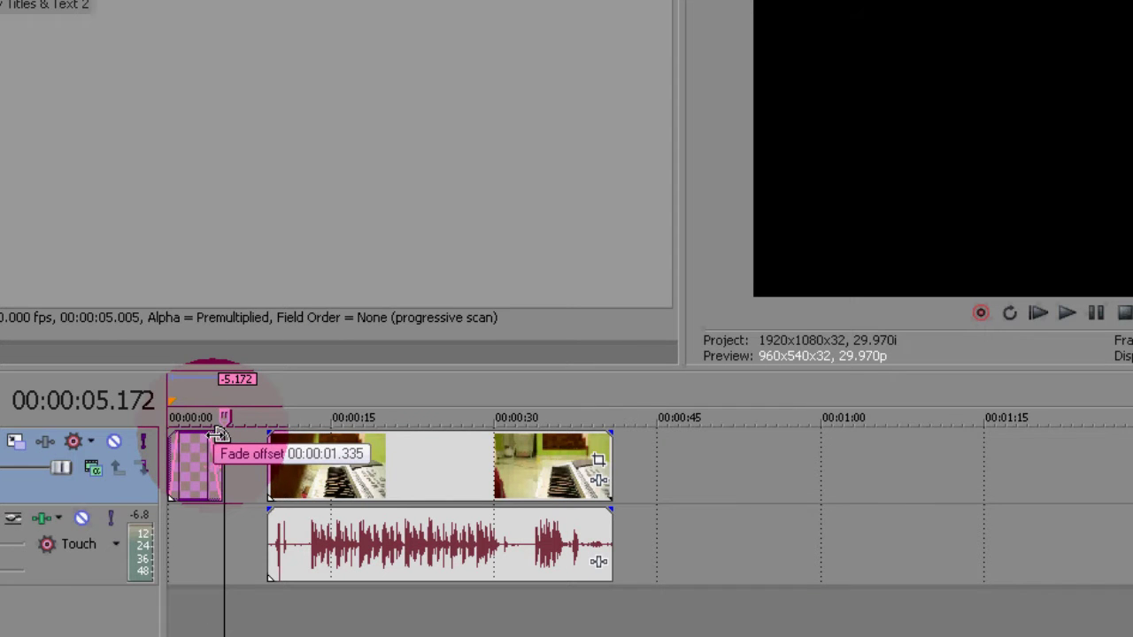
{"action": "left_click_drag", "start_coordinate": [172, 435], "coordinate": [172, 433]}
Overlap the keyboard clip with the title's end by about 1.4 s, and fade its audio in and both its video and audio out
{"action": "left_click_drag", "start_coordinate": [295, 451], "coordinate": [270, 437]}
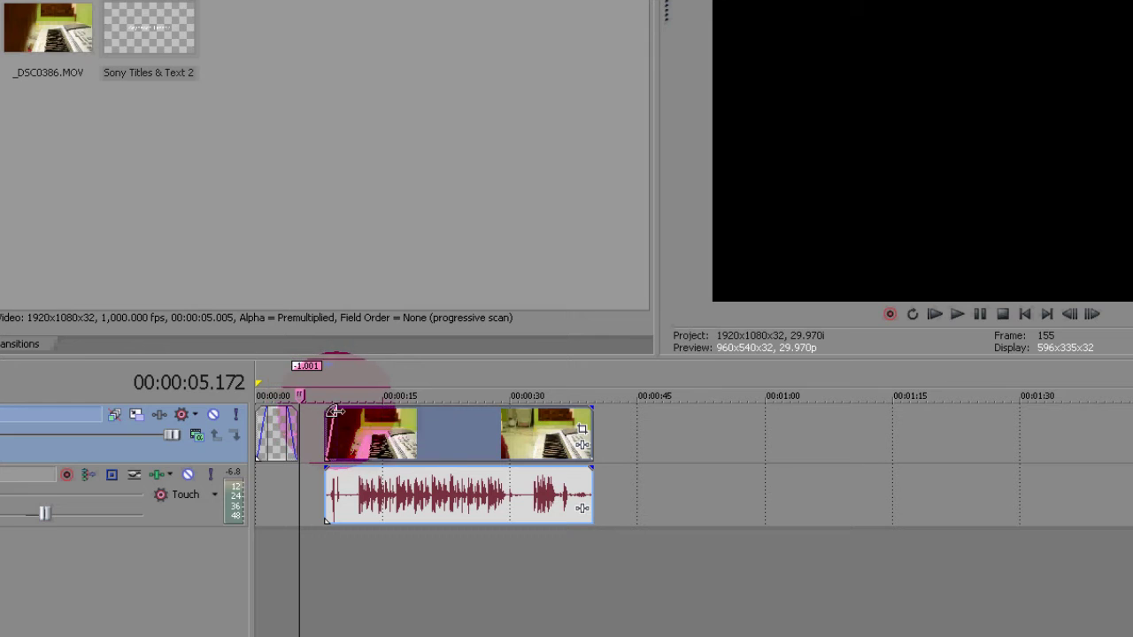
{"action": "left_click_drag", "start_coordinate": [397, 423], "coordinate": [366, 423]}
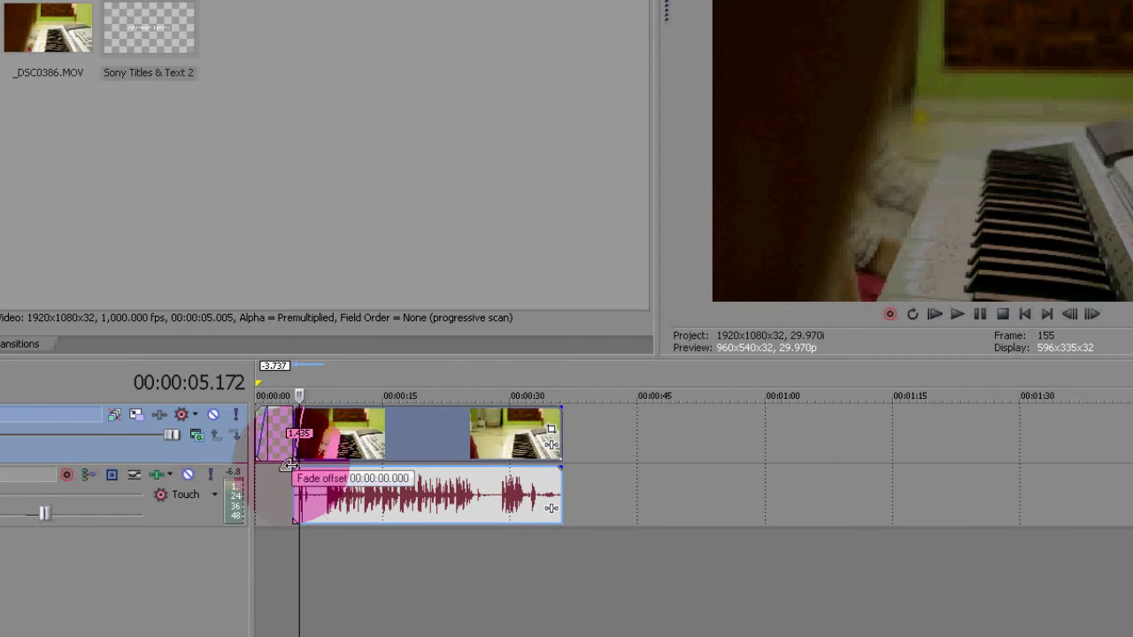
{"action": "left_click_drag", "start_coordinate": [290, 466], "coordinate": [297, 469]}
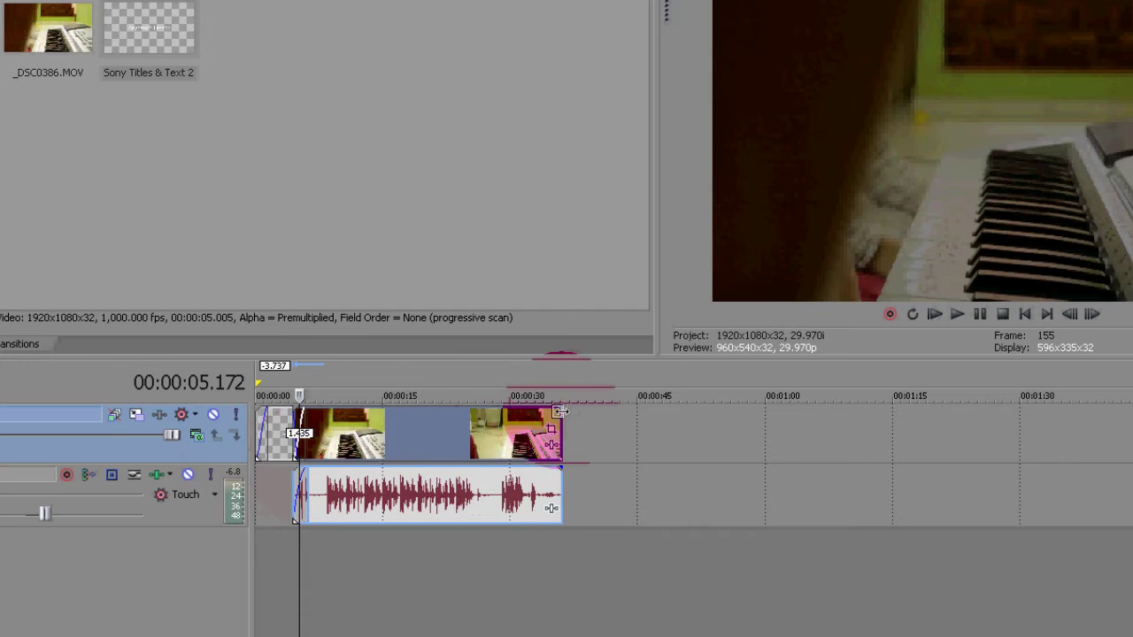
{"action": "left_click_drag", "start_coordinate": [568, 407], "coordinate": [546, 409]}
{"action": "left_click_drag", "start_coordinate": [563, 466], "coordinate": [555, 433]}
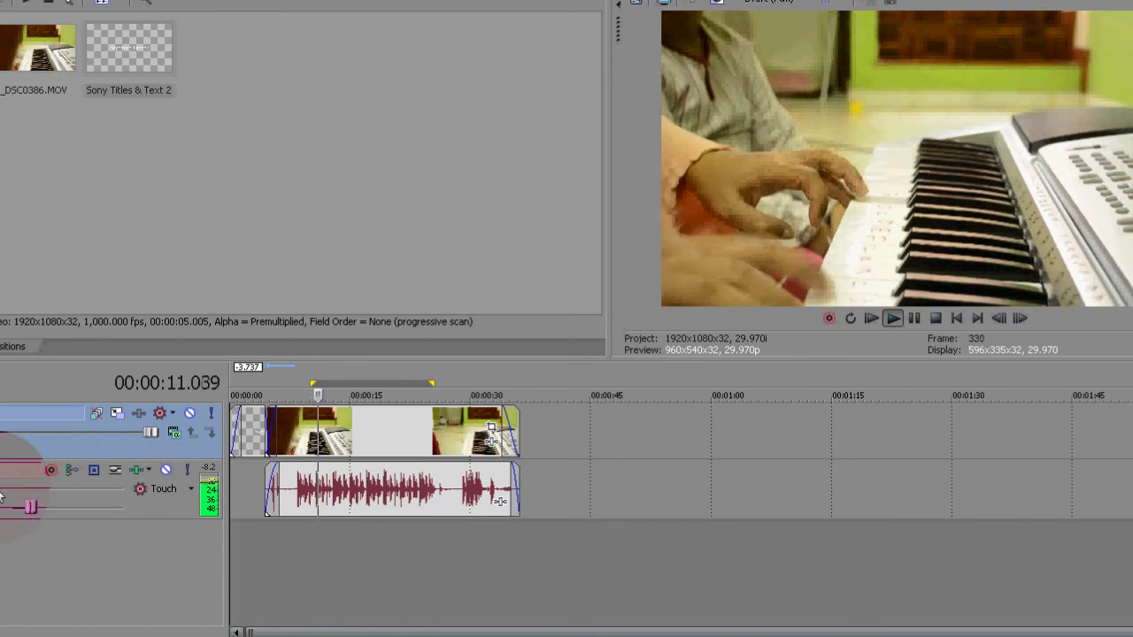
Trim the end of the keyboard clip back by about 27 s and play the shortened sequence
{"action": "key", "text": "space"}
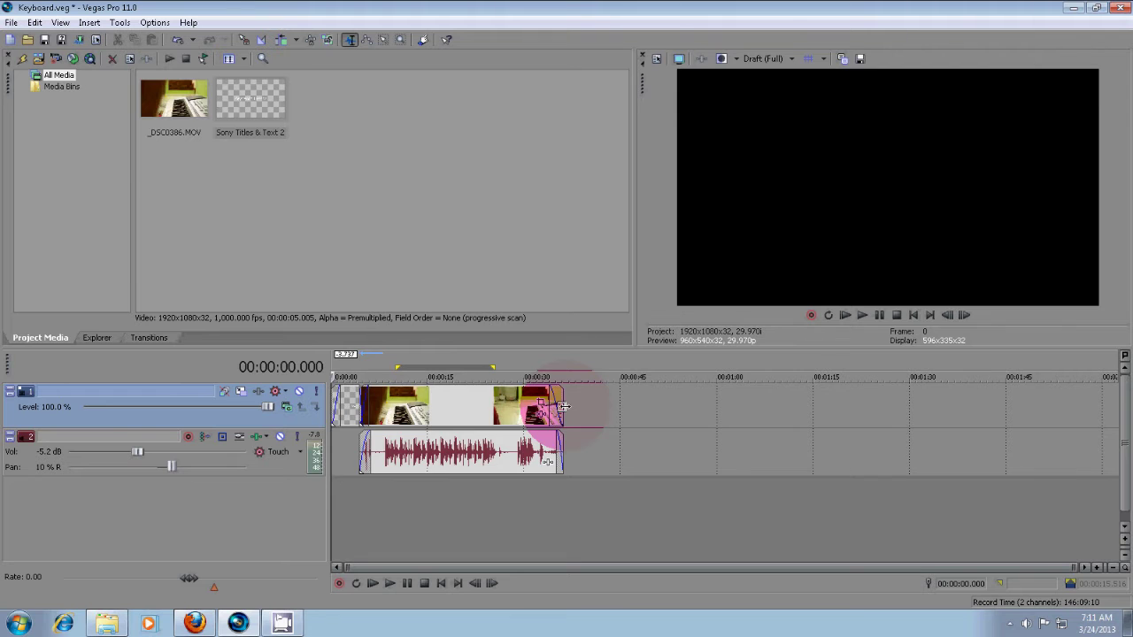
{"action": "left_click", "coordinate": [444, 408]}
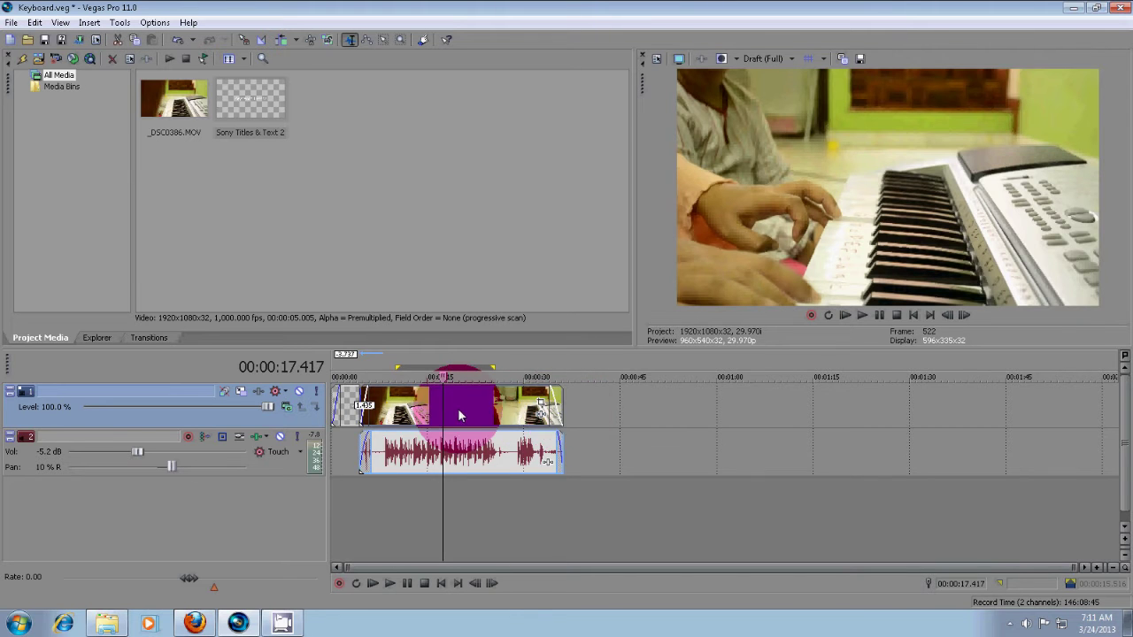
{"action": "left_click", "coordinate": [568, 411]}
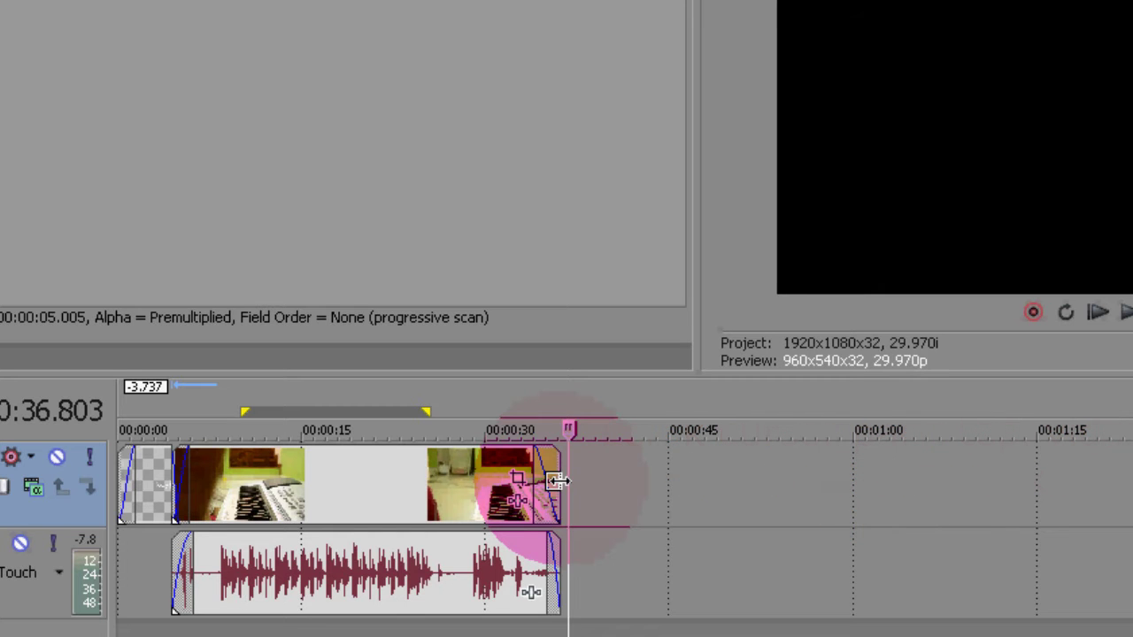
{"action": "left_click_drag", "start_coordinate": [556, 480], "coordinate": [547, 479]}
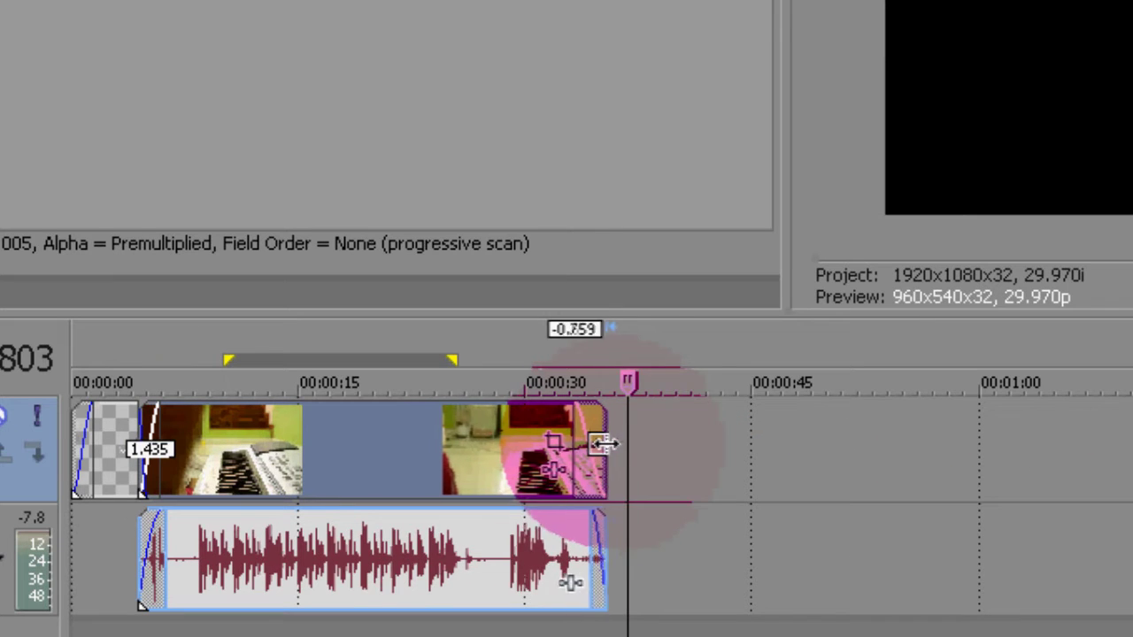
{"action": "left_click_drag", "start_coordinate": [602, 445], "coordinate": [205, 447]}
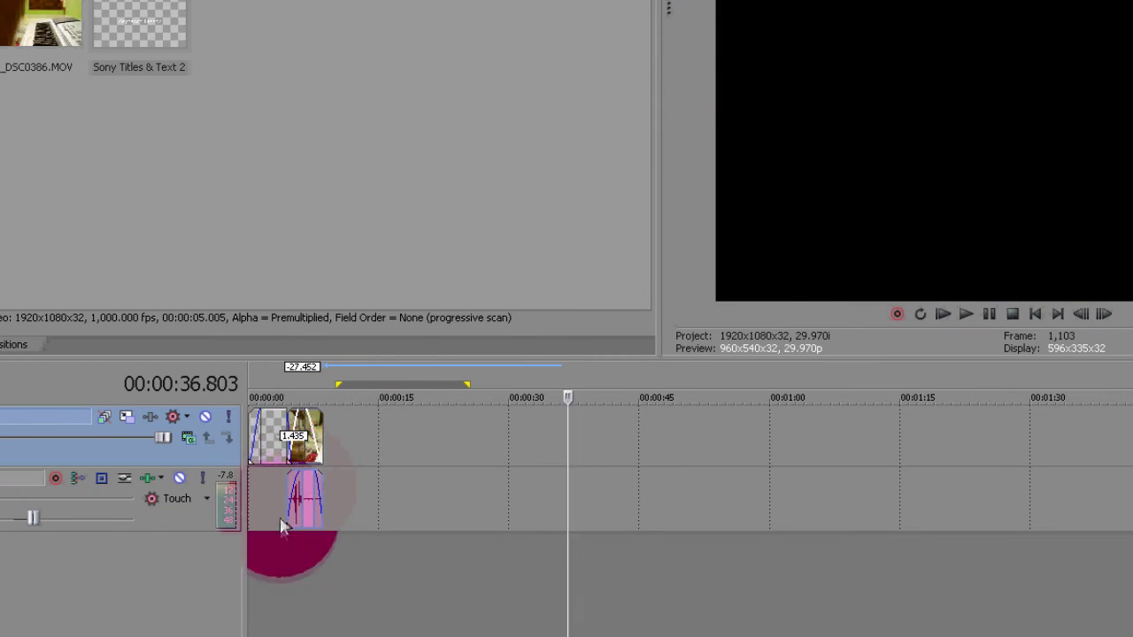
{"action": "left_click", "coordinate": [279, 523]}
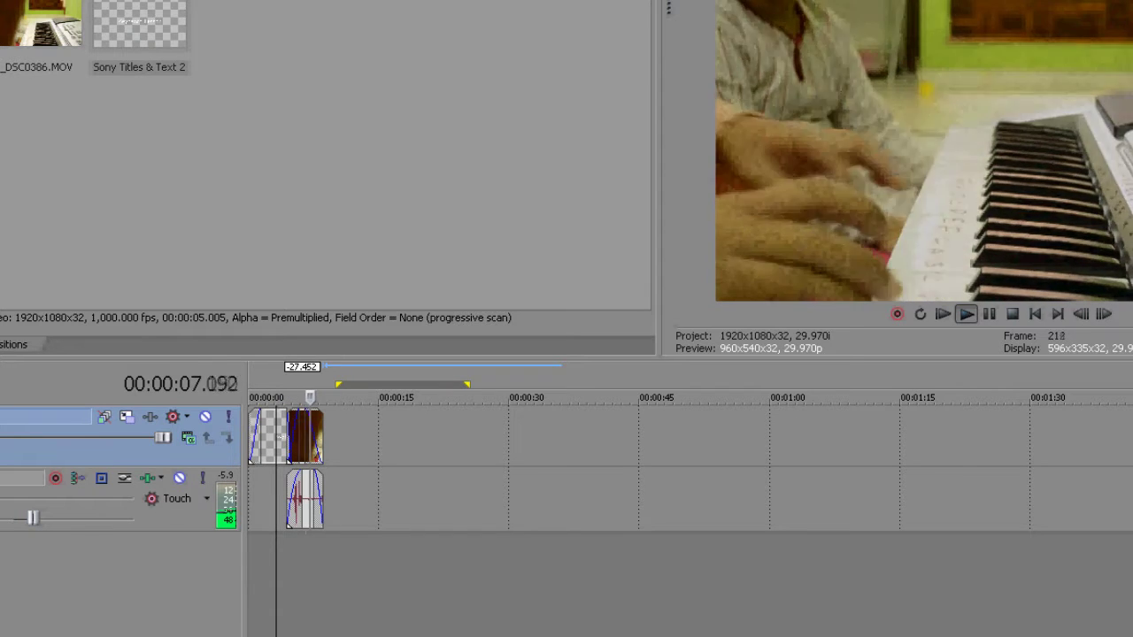
Extend the end of the trimmed keyboard clip back out by about 27 s
{"action": "left_click_drag", "start_coordinate": [322, 442], "coordinate": [415, 437]}
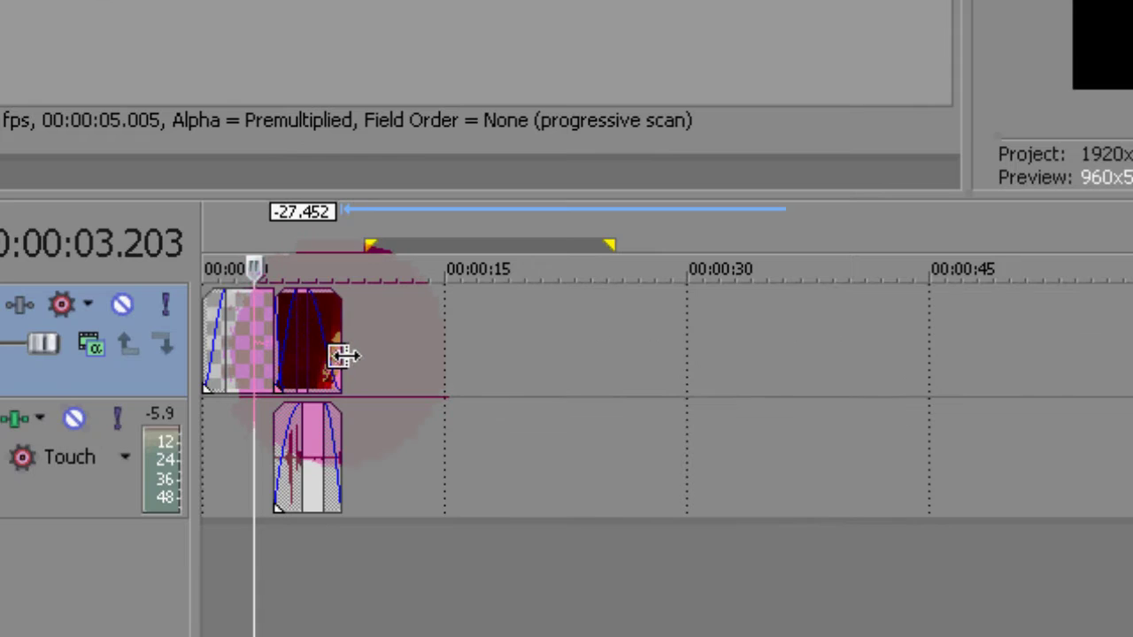
{"action": "left_click_drag", "start_coordinate": [512, 342], "coordinate": [797, 331]}
Split the keyboard clip at 00:00:17.951 and move its second part about 14 s later on the timeline
{"action": "left_click", "coordinate": [478, 348]}
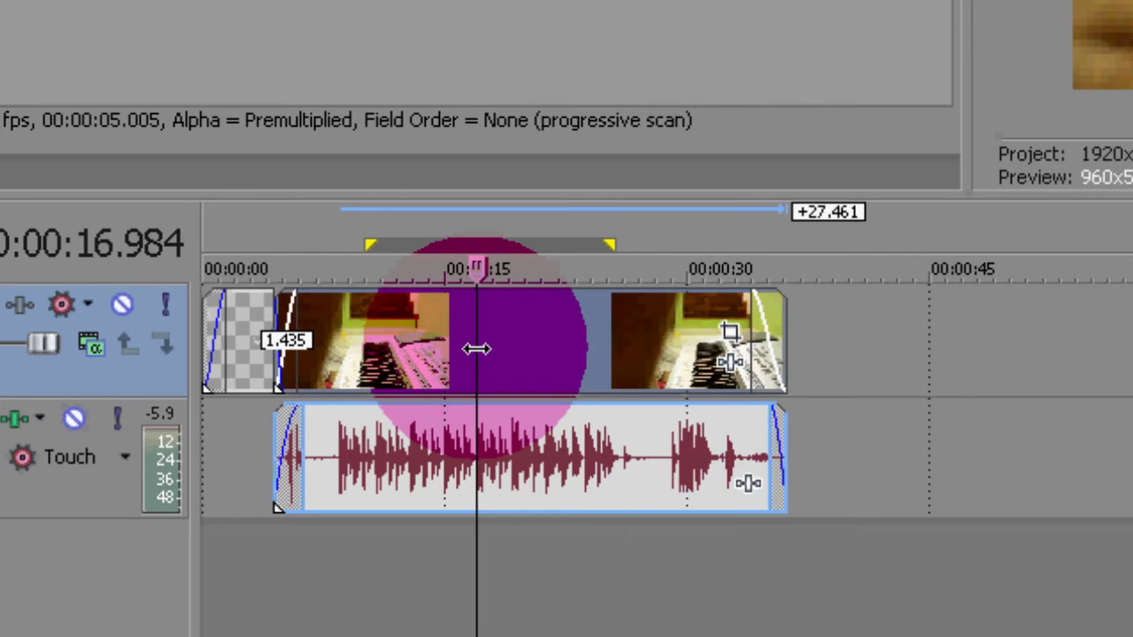
{"action": "left_click_drag", "start_coordinate": [474, 630], "coordinate": [373, 613]}
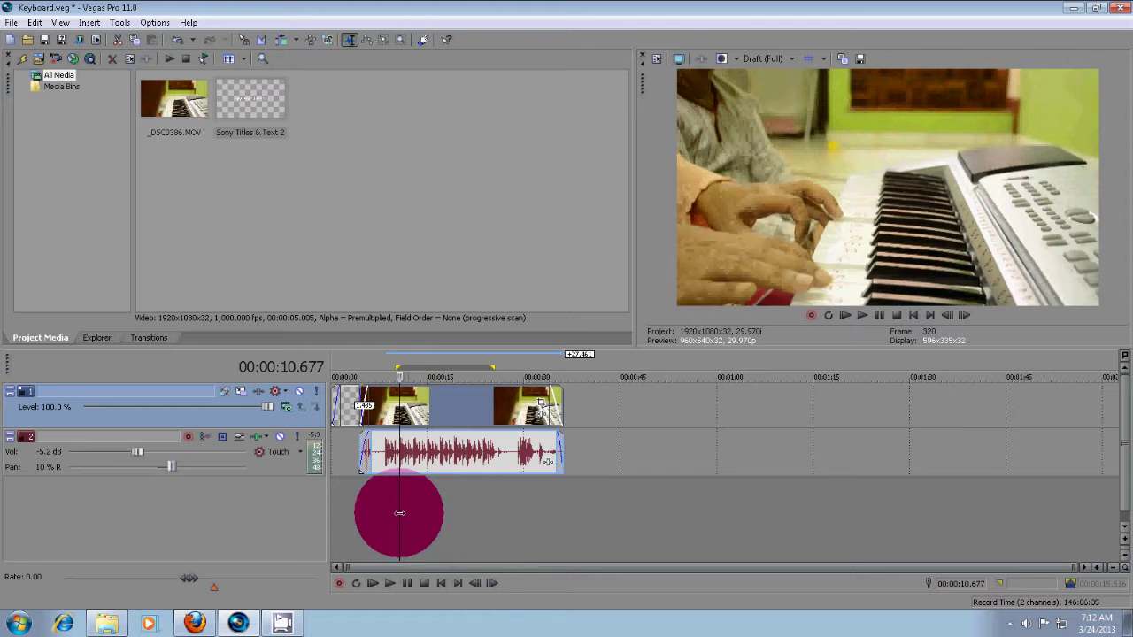
{"action": "left_click_drag", "start_coordinate": [399, 514], "coordinate": [446, 511]}
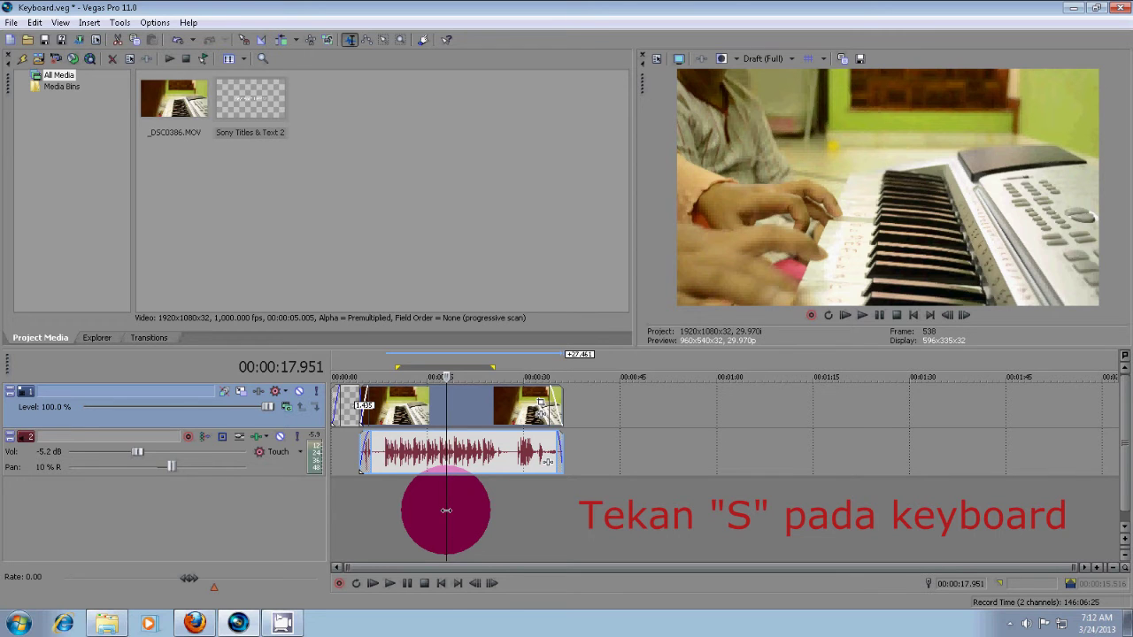
{"action": "key", "text": "s"}
{"action": "left_click_drag", "start_coordinate": [475, 404], "coordinate": [567, 412]}
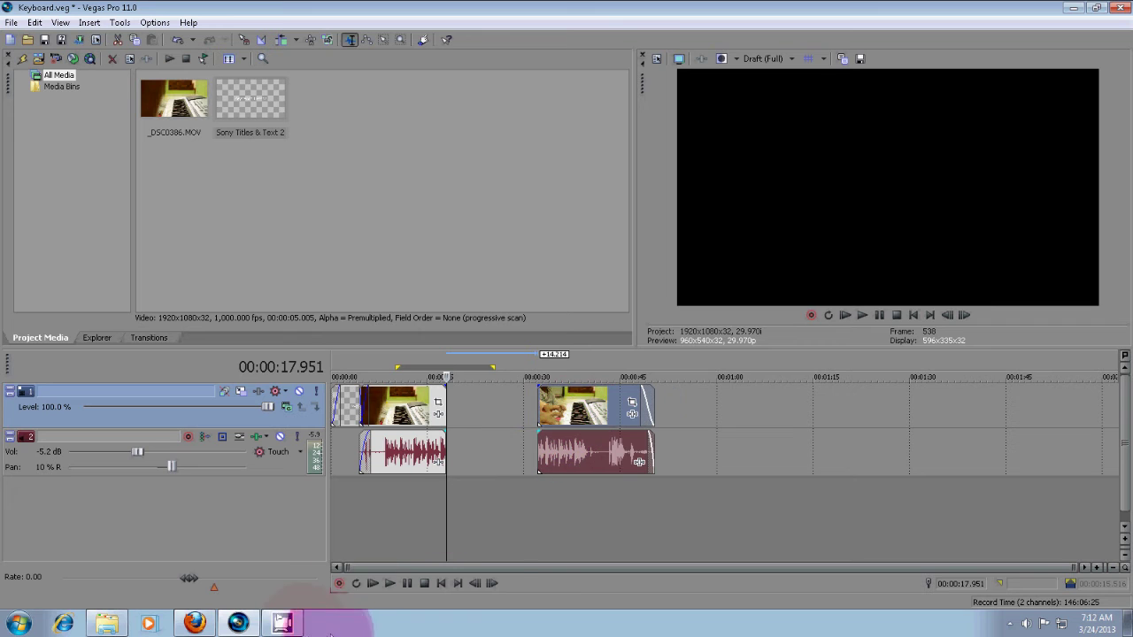
{"action": "left_click", "coordinate": [493, 453]}
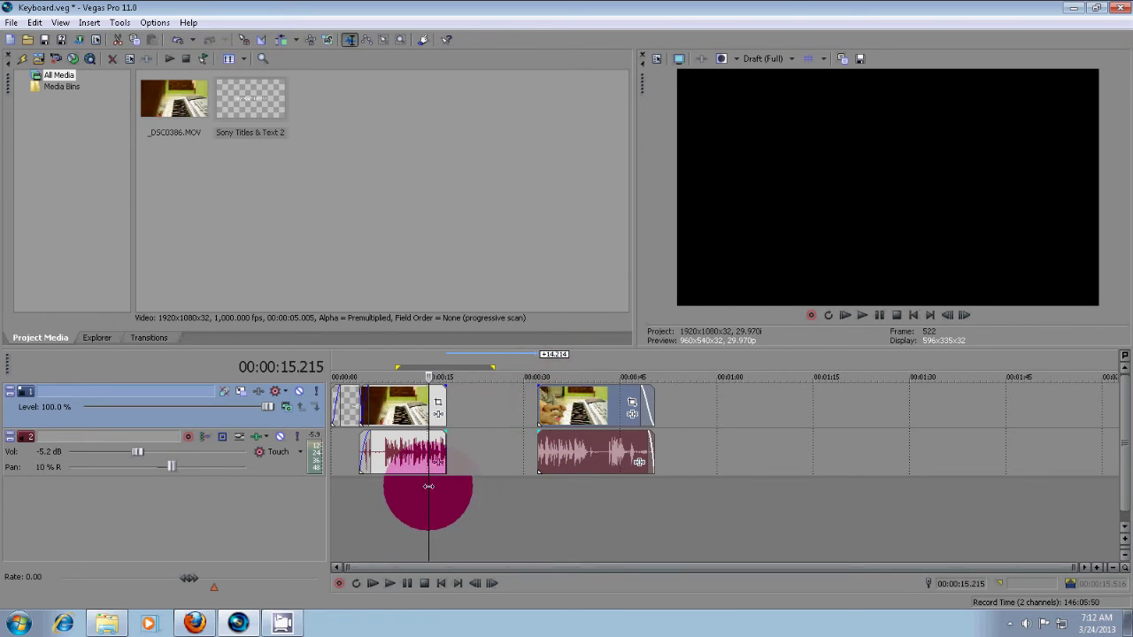
{"action": "left_click", "coordinate": [704, 473]}
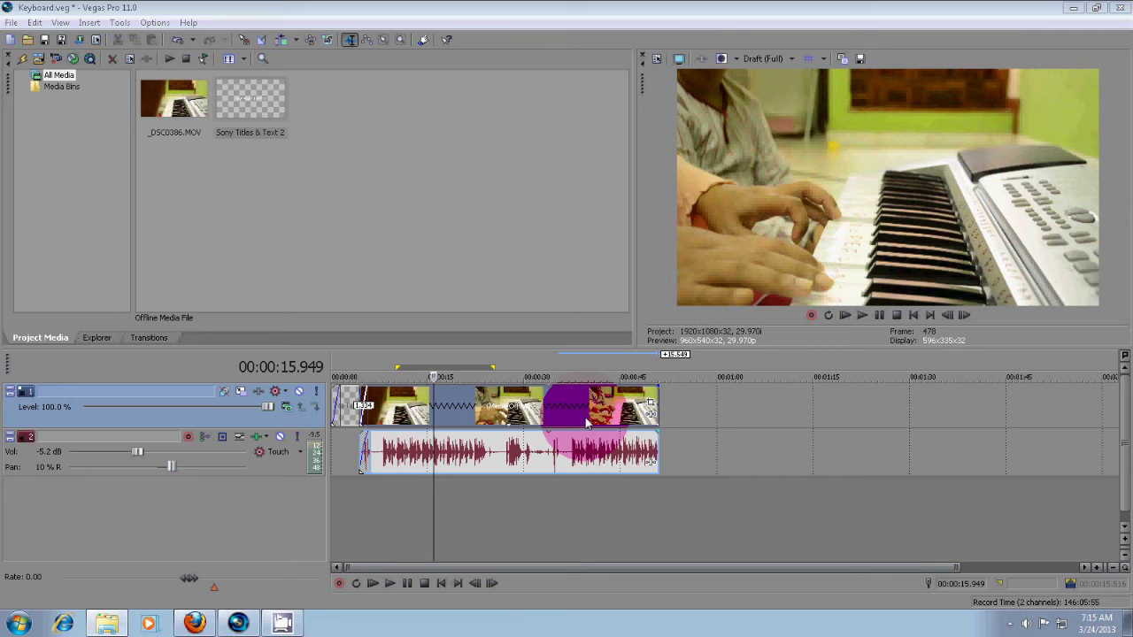
{"action": "left_click_drag", "start_coordinate": [586, 423], "coordinate": [658, 431]}
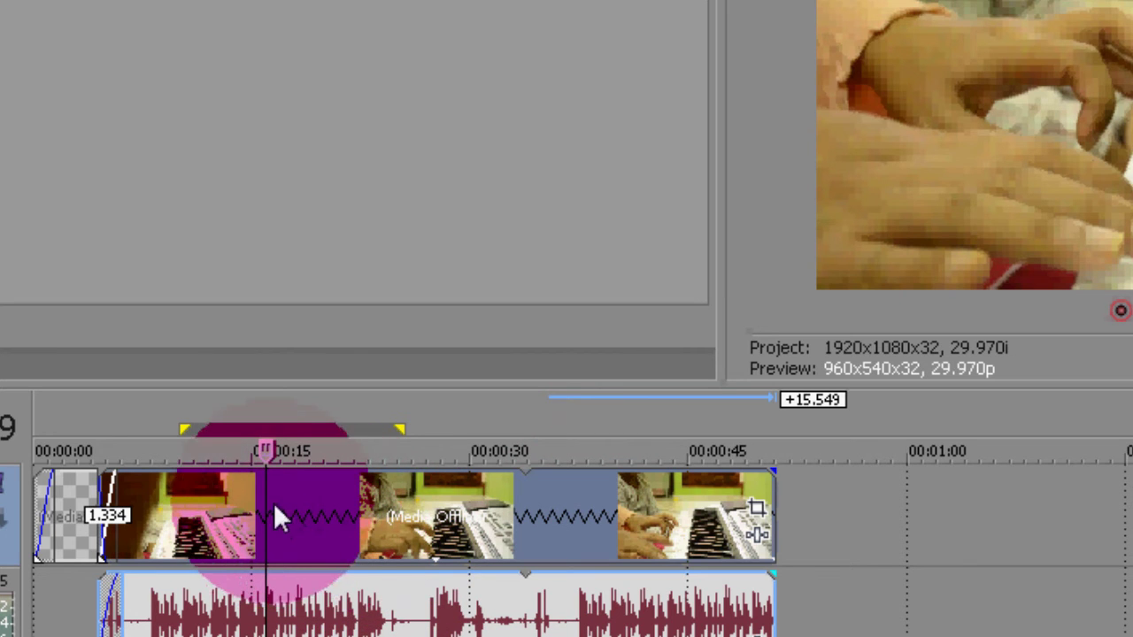
{"action": "mouse_move", "coordinate": [335, 518]}
{"action": "left_mouse_down"}
{"action": "mouse_move", "coordinate": [358, 524]}
{"action": "mouse_move", "coordinate": [311, 531]}
{"action": "mouse_move", "coordinate": [292, 517]}
{"action": "mouse_move", "coordinate": [329, 510]}
{"action": "left_mouse_up"}
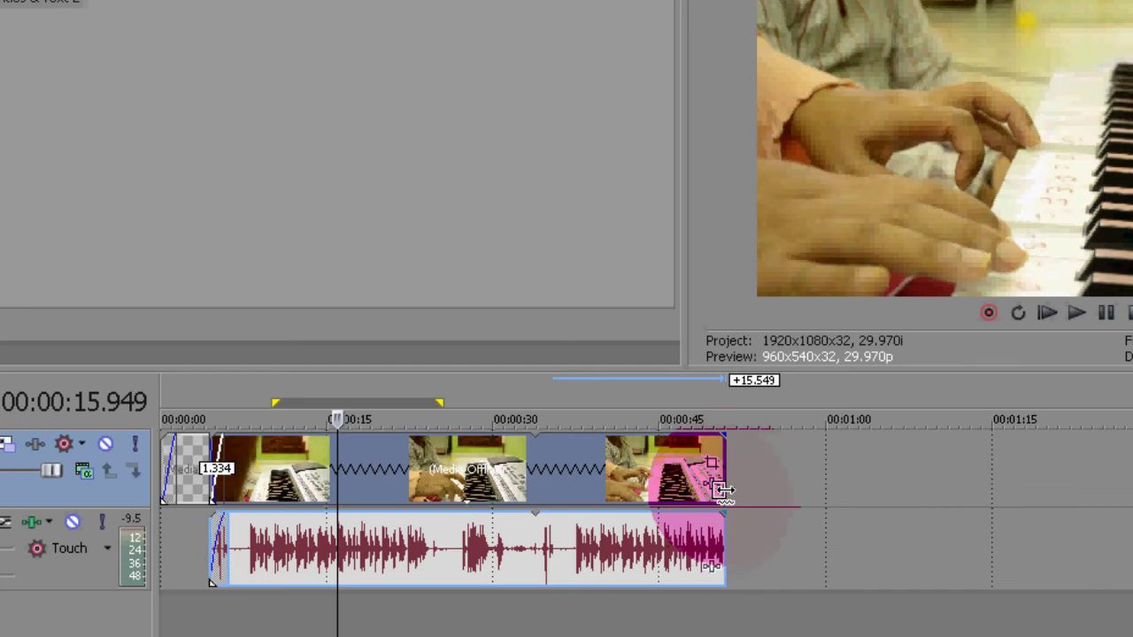
Speed up the keyboard clip by time-compressing its end inward by about 31 s, and play the faster result
{"action": "left_click_drag", "start_coordinate": [723, 490], "coordinate": [452, 463]}
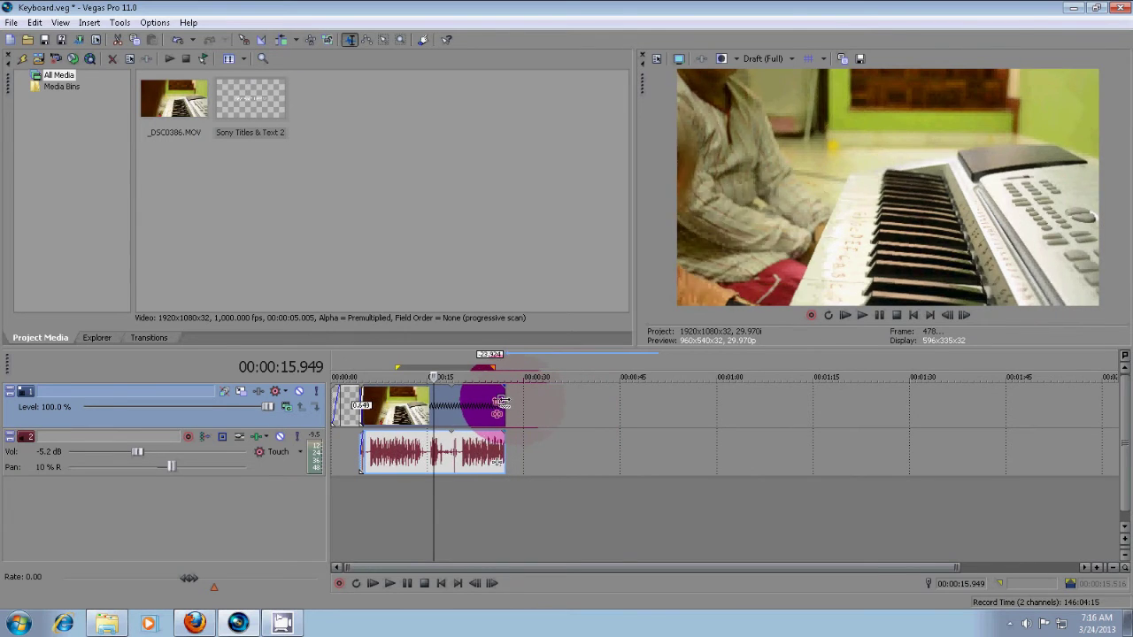
{"action": "left_click_drag", "start_coordinate": [501, 400], "coordinate": [455, 400]}
{"action": "left_click", "coordinate": [350, 482]}
{"action": "left_click", "coordinate": [389, 583]}
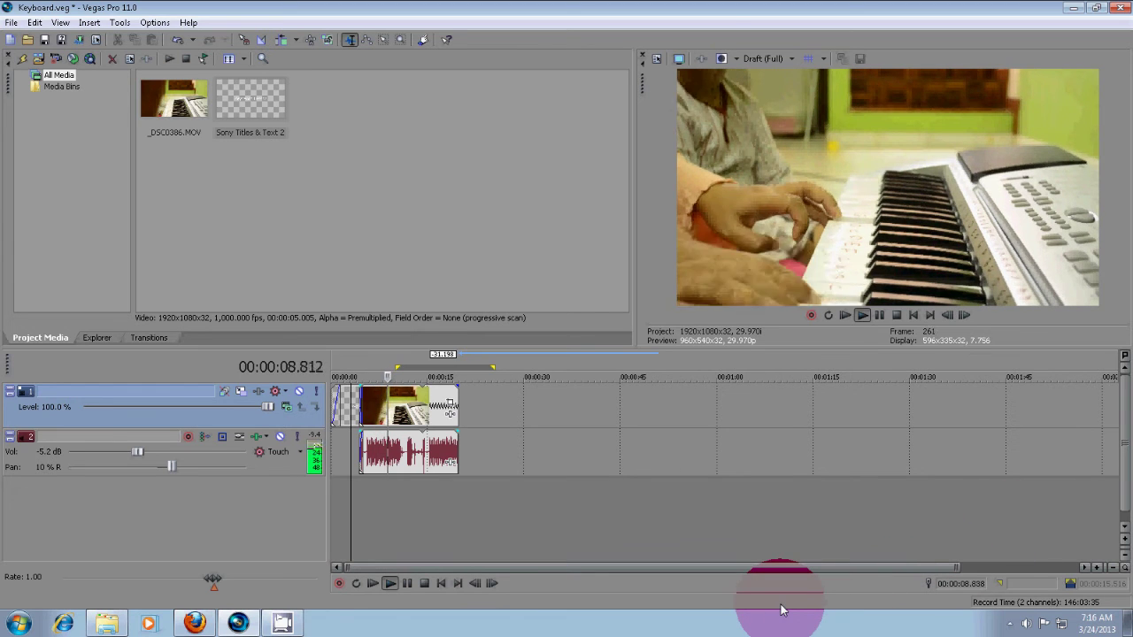
{"action": "left_click", "coordinate": [425, 584]}
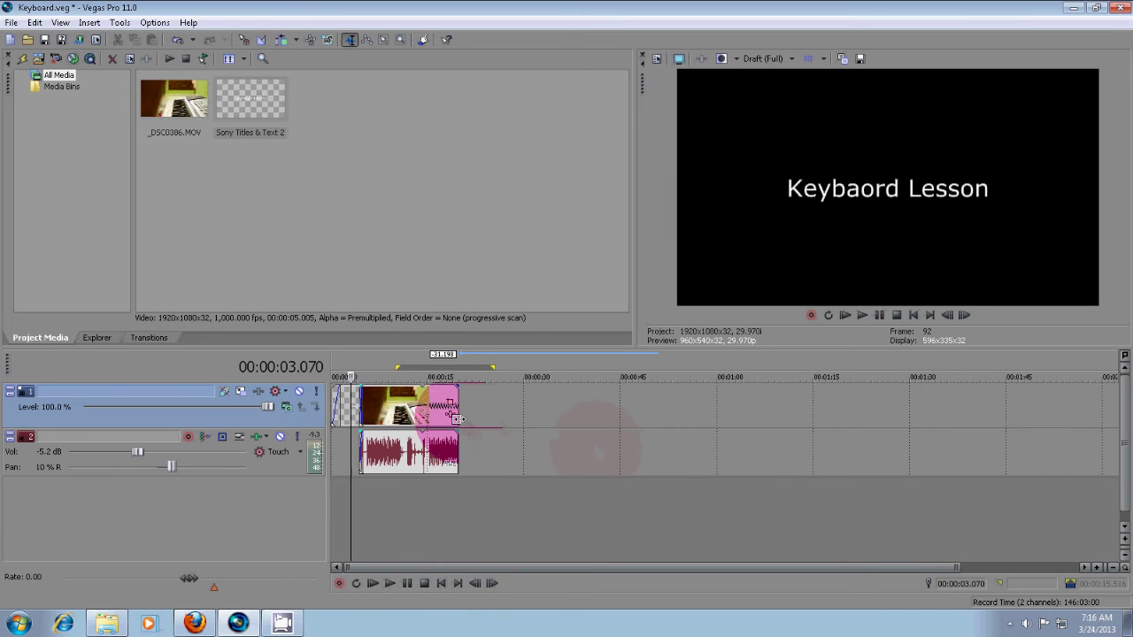
Slow down the keyboard clip by time-stretching its end outward by about 3 min 5 s, and play it from 00:02:47.501
{"action": "left_click_drag", "start_coordinate": [453, 414], "coordinate": [896, 419]}
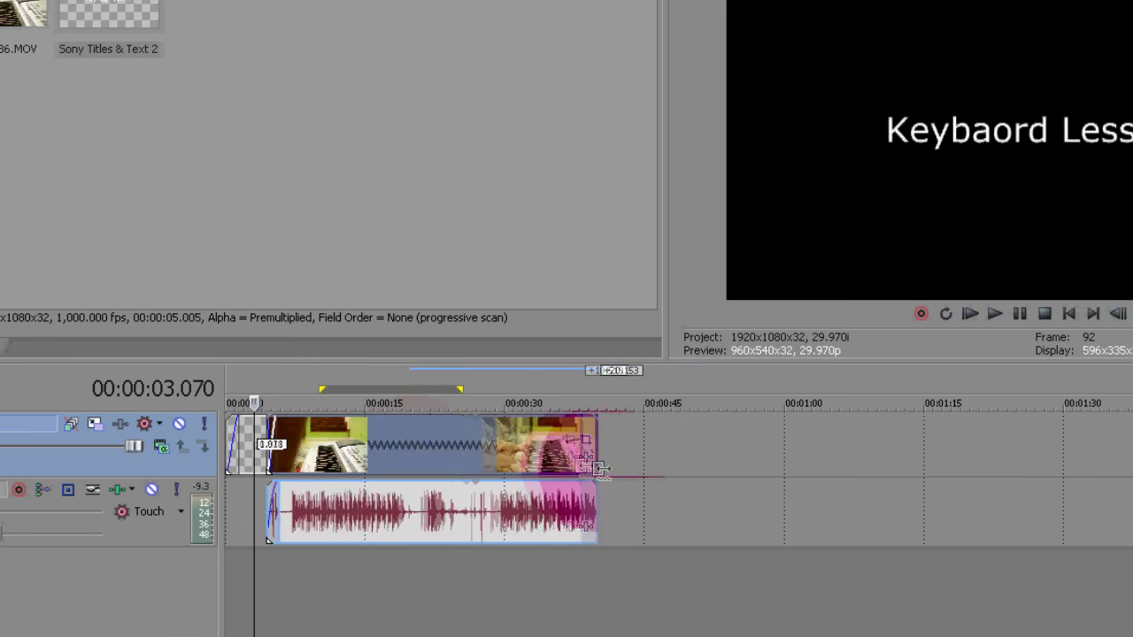
{"action": "left_click_drag", "start_coordinate": [1047, 462], "coordinate": [1131, 462]}
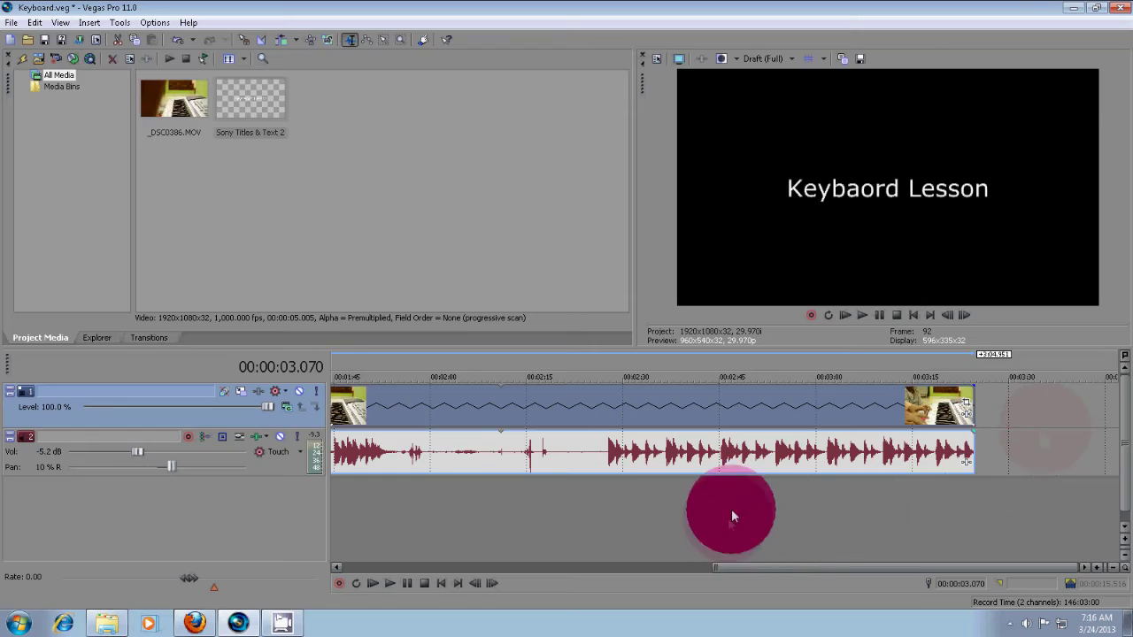
{"action": "left_click", "coordinate": [811, 598]}
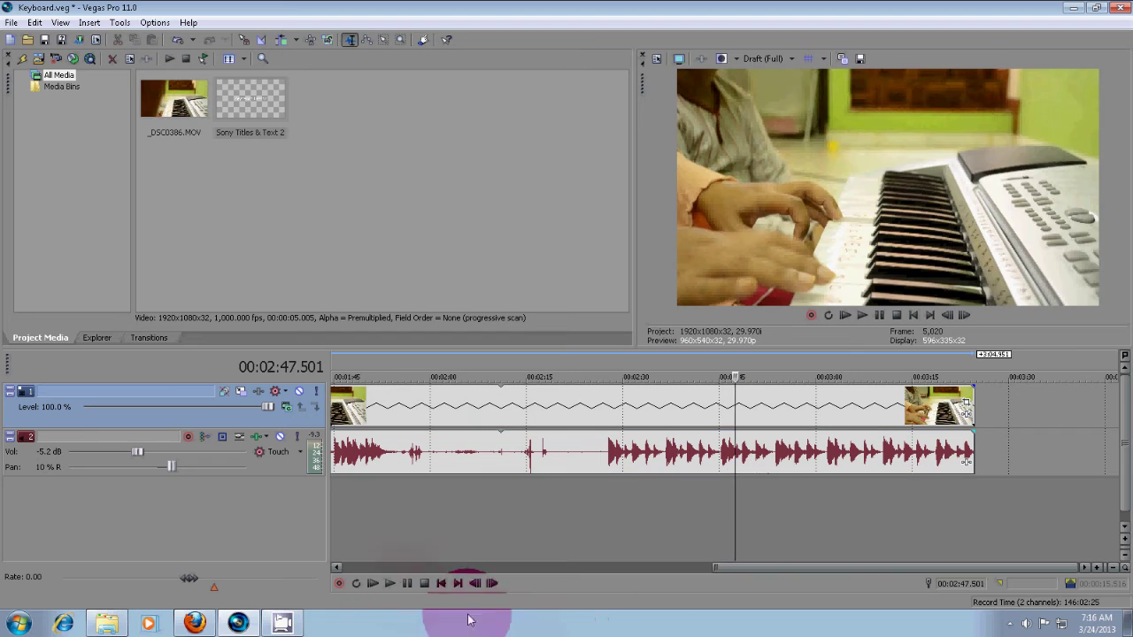
{"action": "left_click", "coordinate": [390, 584]}
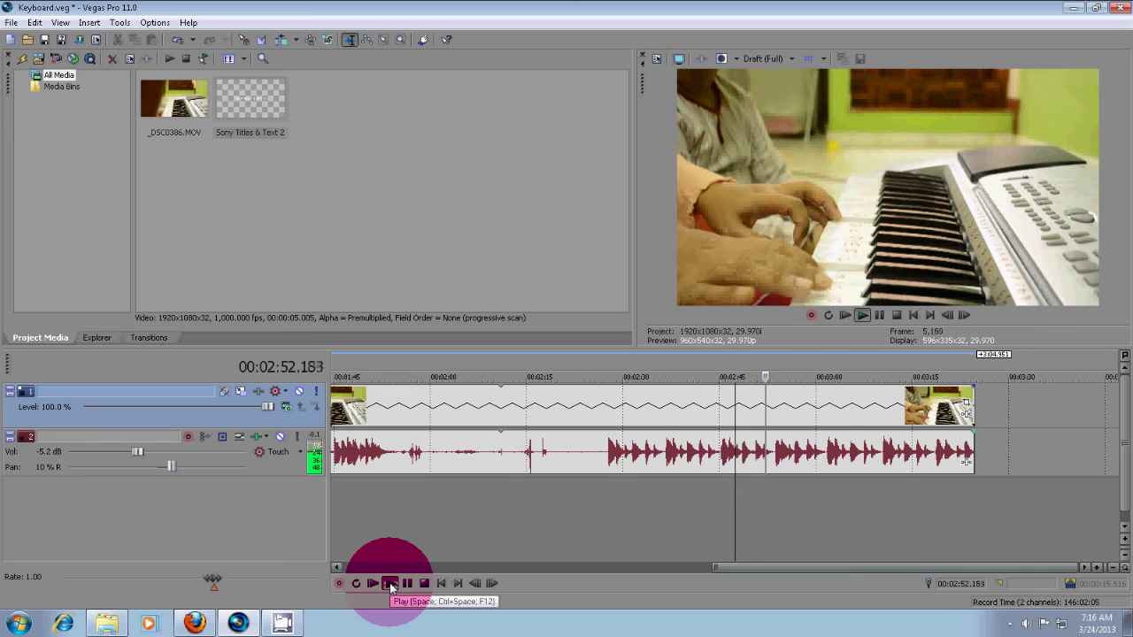
Widen the video preview area and add the _DSC0382 clip from the Documents folder right after the keyboard clip
{"action": "left_click", "coordinate": [610, 163]}
{"action": "left_click_drag", "start_coordinate": [620, 162], "coordinate": [335, 201]}
{"action": "left_click", "coordinate": [689, 566]}
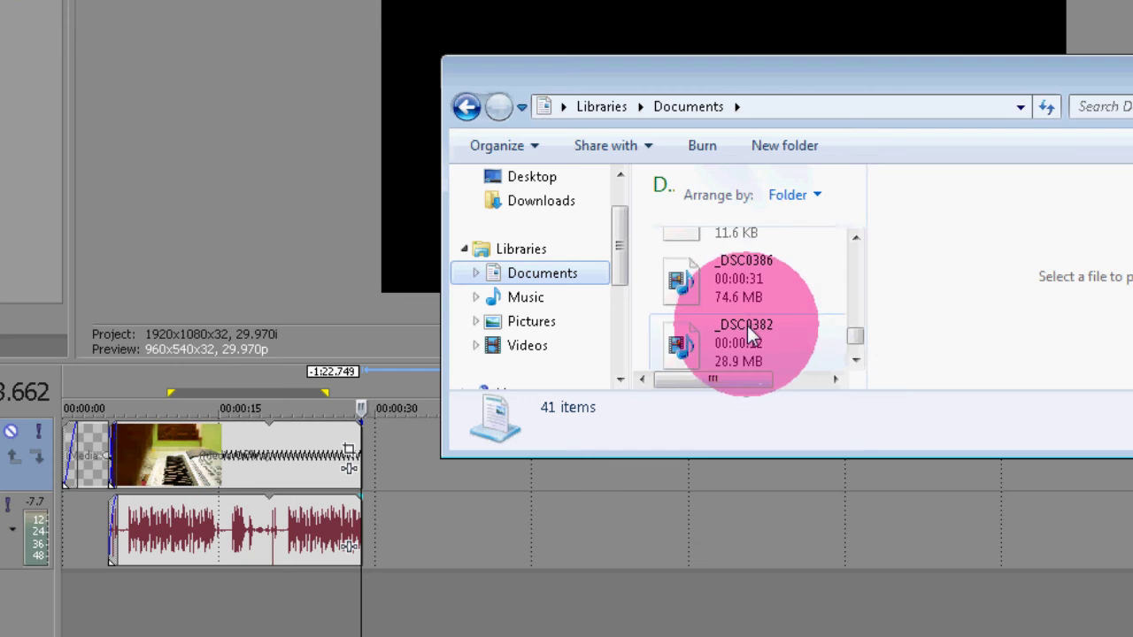
{"action": "left_click_drag", "start_coordinate": [753, 333], "coordinate": [522, 440]}
{"action": "left_click_drag", "start_coordinate": [369, 512], "coordinate": [372, 511]}
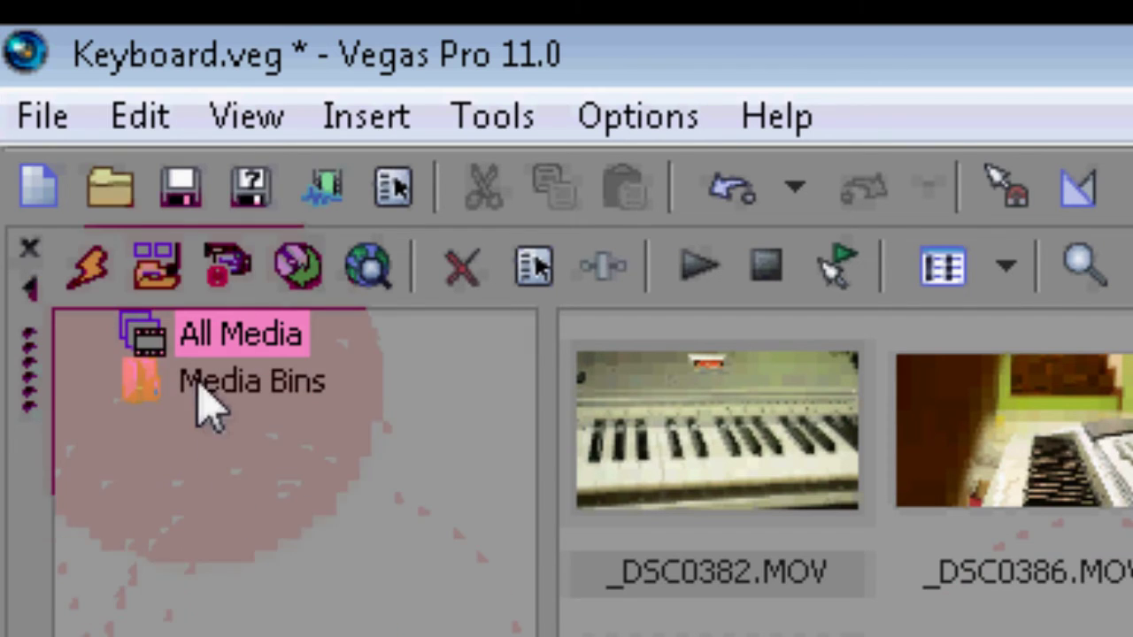
Open the _DSC0389 media file from My Documents onto the timeline at the end of the keyboard clip
{"action": "left_click", "coordinate": [27, 40]}
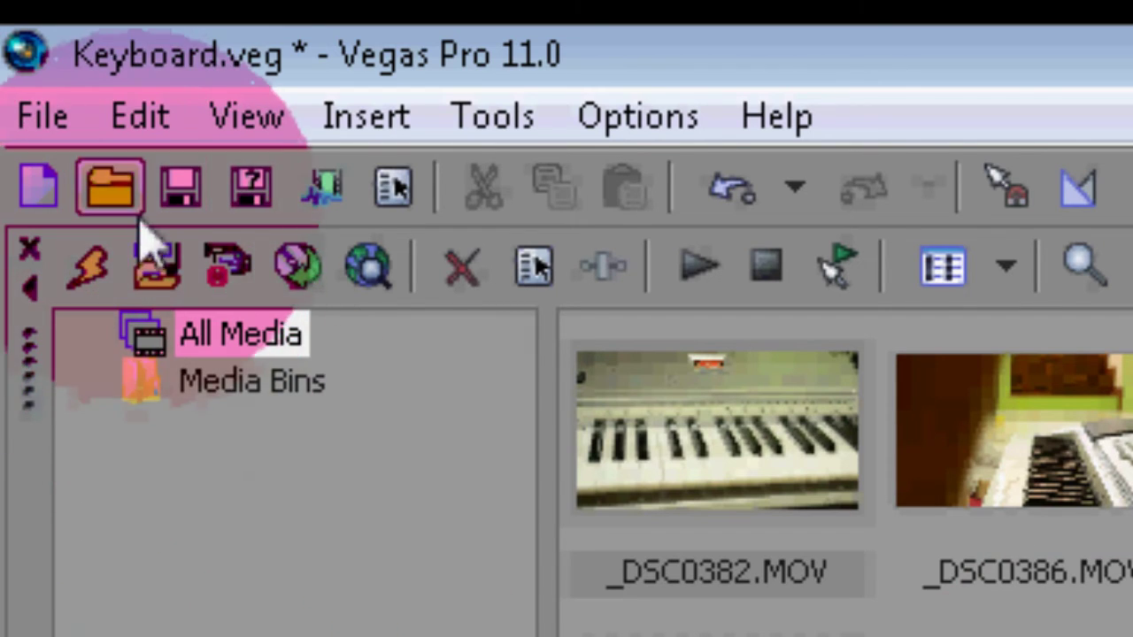
{"action": "left_click_drag", "start_coordinate": [755, 152], "coordinate": [750, 223]}
{"action": "double_click", "coordinate": [546, 266]}
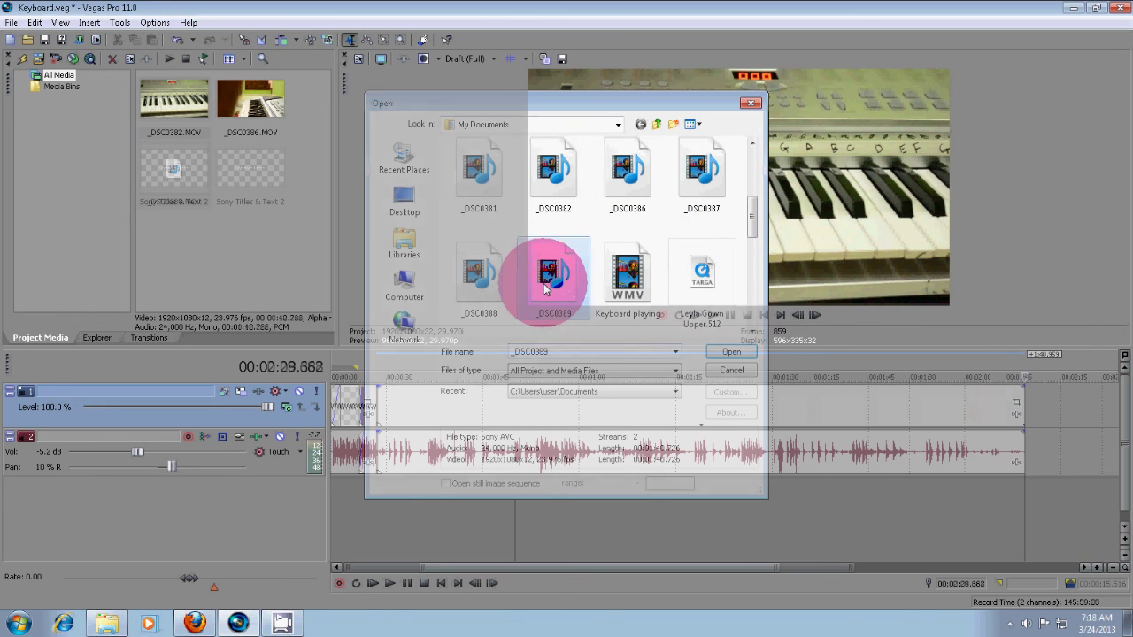
{"action": "left_click_drag", "start_coordinate": [770, 567], "coordinate": [605, 575]}
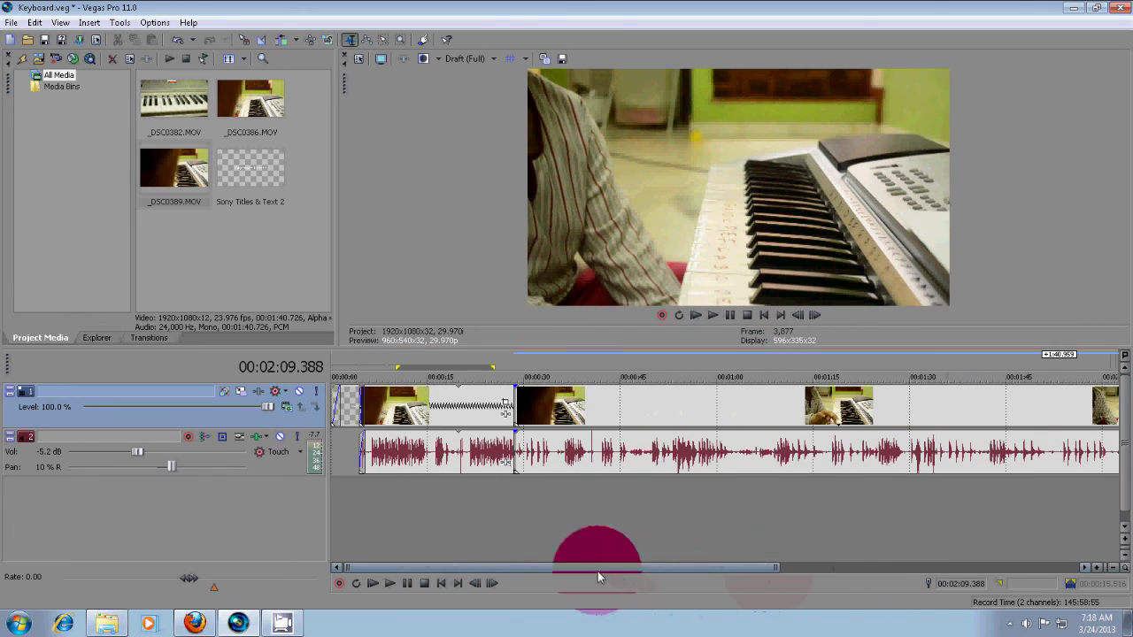